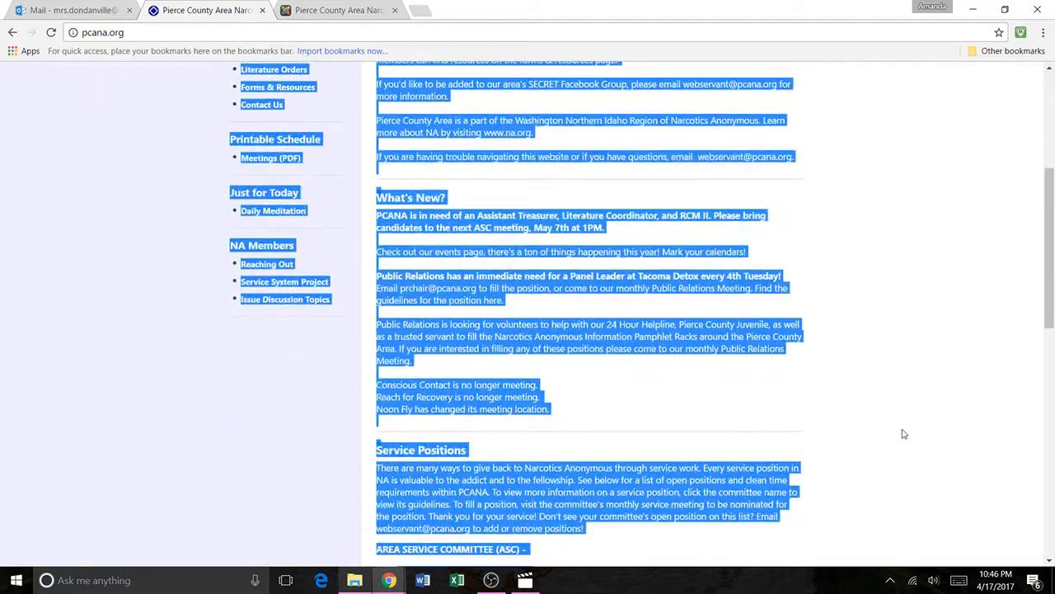
Step: Review the Welcome and Our Website sections on the public home page
left_click(948, 412)
scroll(948, 412, "up", 4)
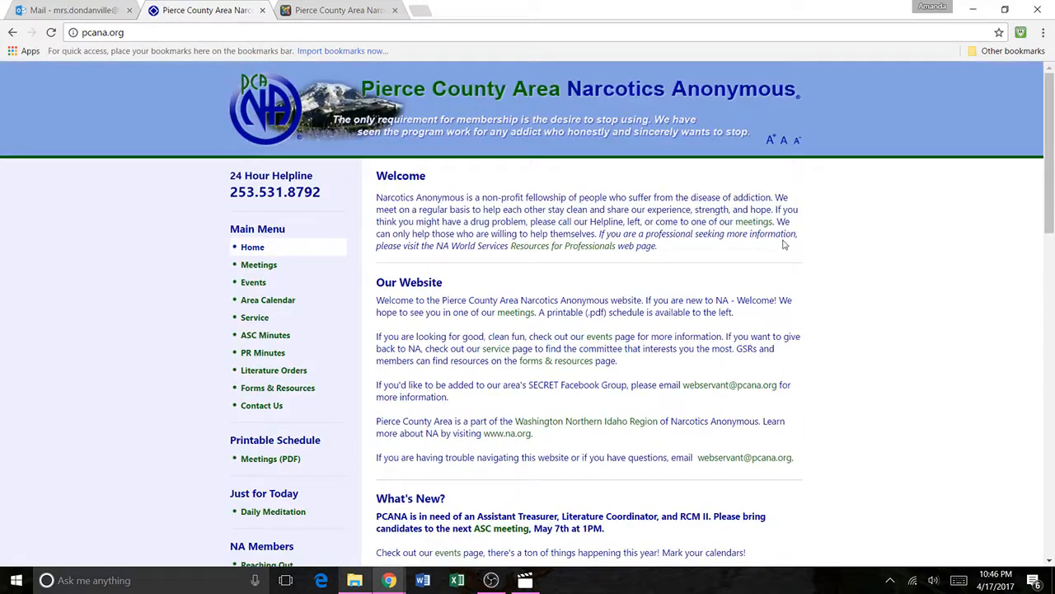
left_click_drag(658, 247, 383, 169)
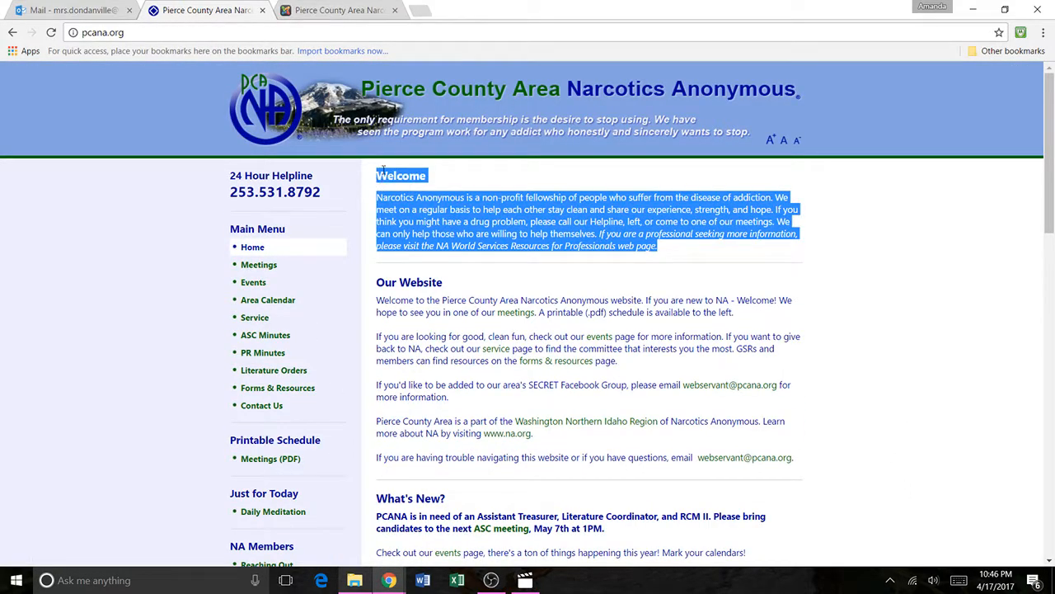
left_click(376, 268)
left_click_drag(379, 278, 804, 464)
left_click(860, 418)
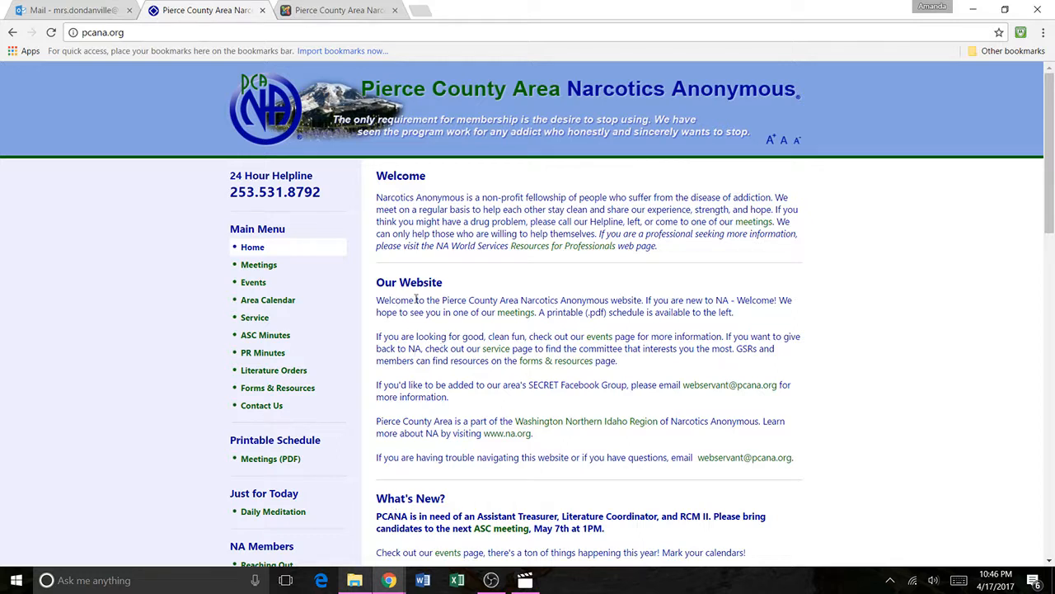
left_click_drag(376, 276, 442, 286)
left_click(377, 315)
Step: Log in to the Joomla administration back-end with the prefilled credentials and open the Module Manager
left_click(338, 10)
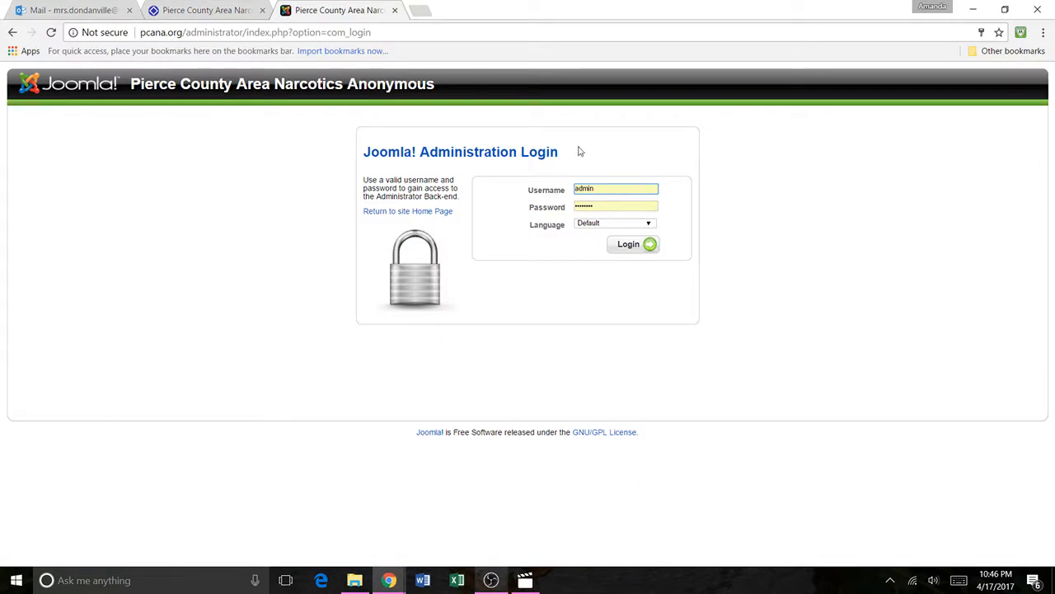
left_click(626, 246)
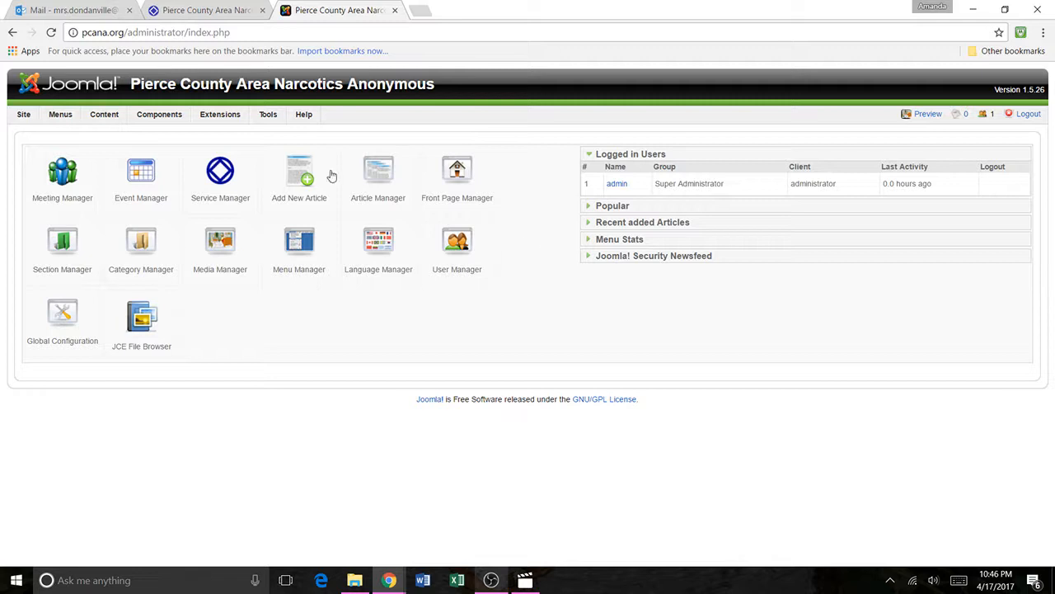
mouse_move(219, 119)
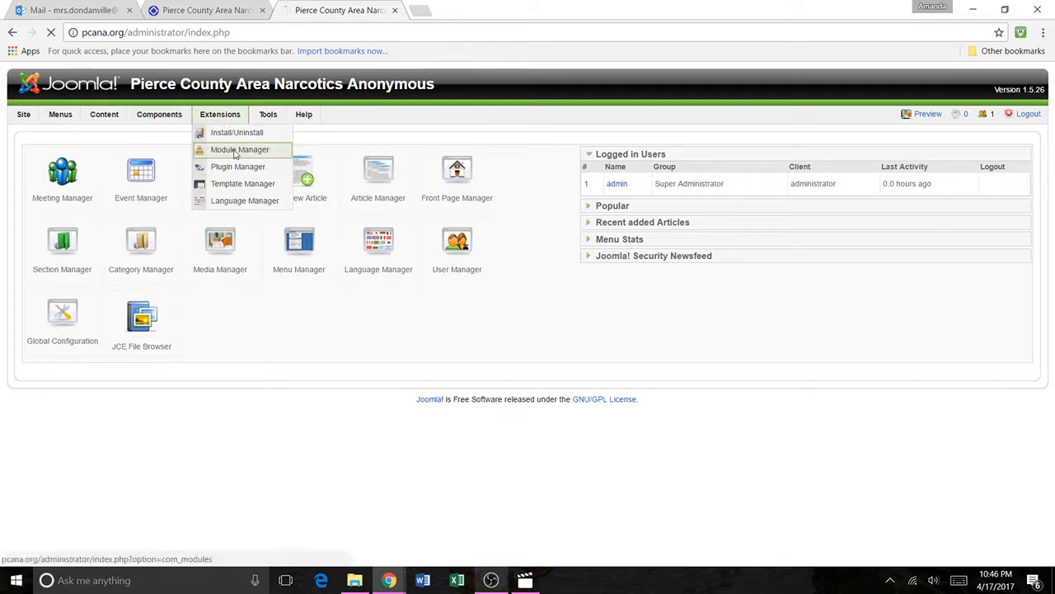
left_click(235, 150)
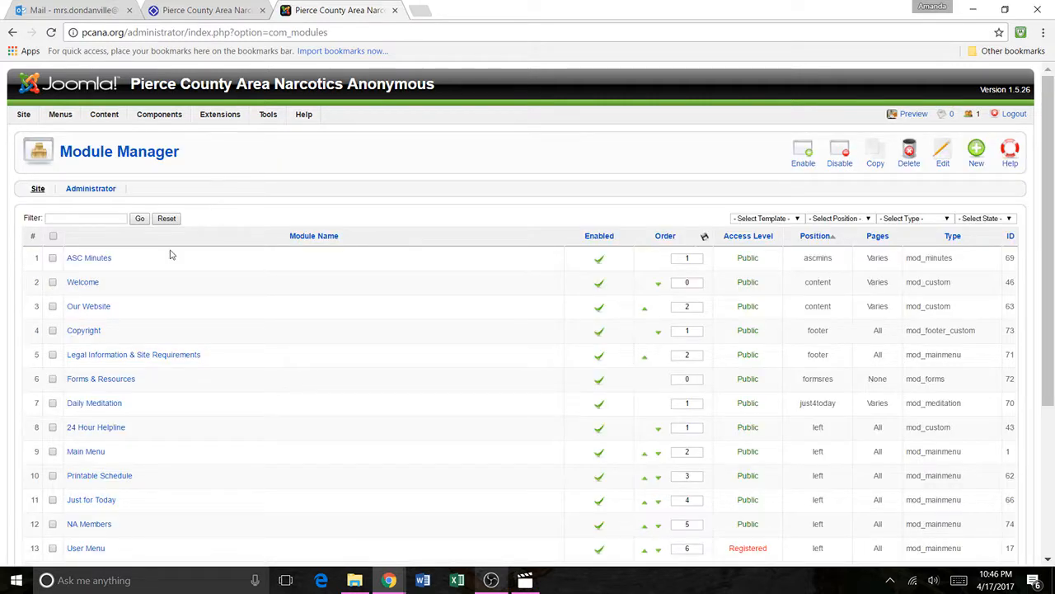
Step: Open the Welcome module and examine its available position and order options, leaving the order at 0::Welcome
left_click(77, 284)
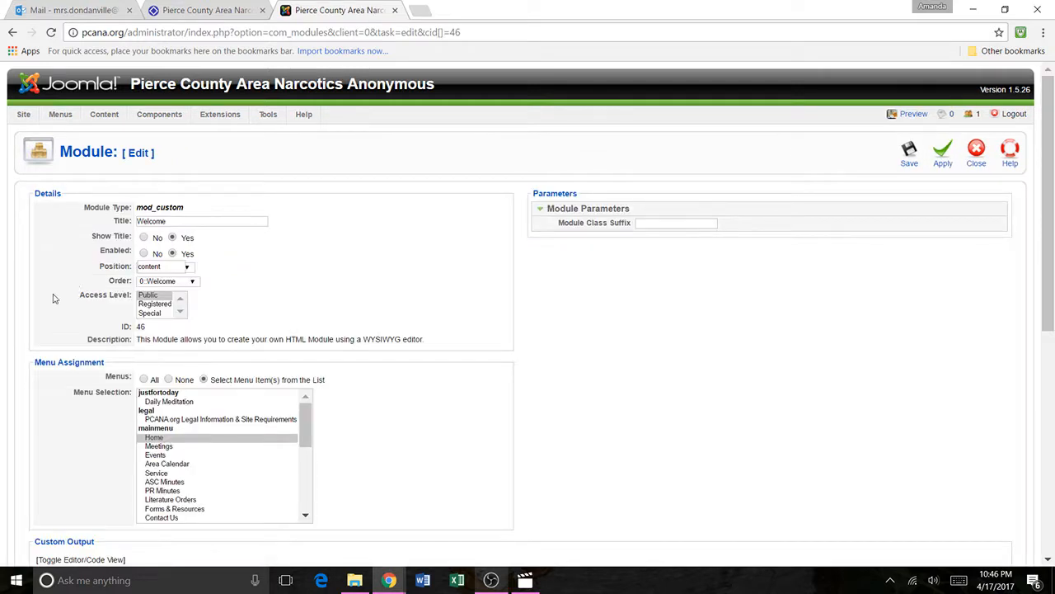
scroll(70, 287, "down", 1)
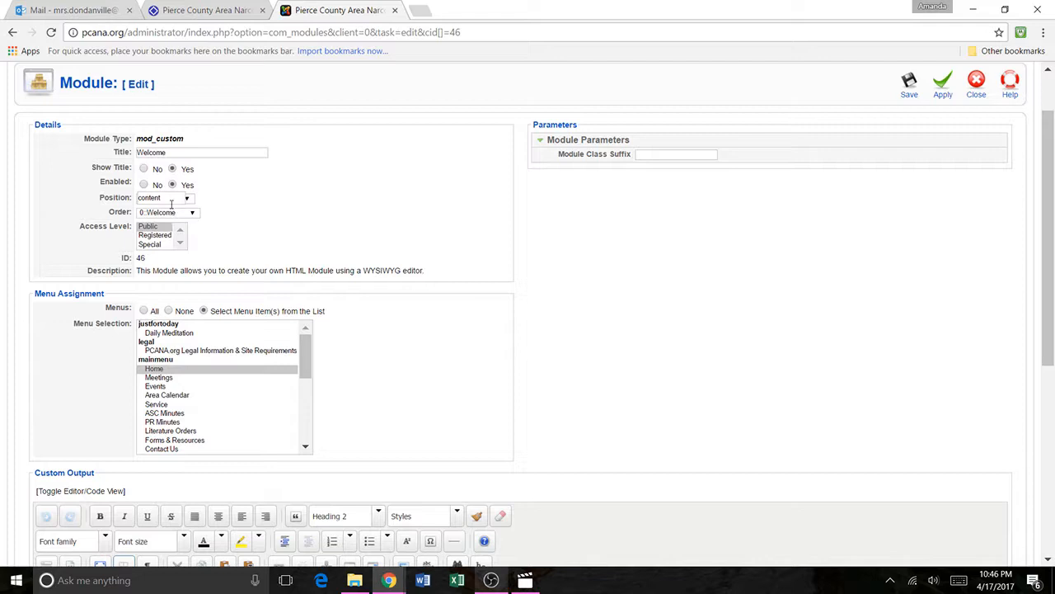
left_click(188, 200)
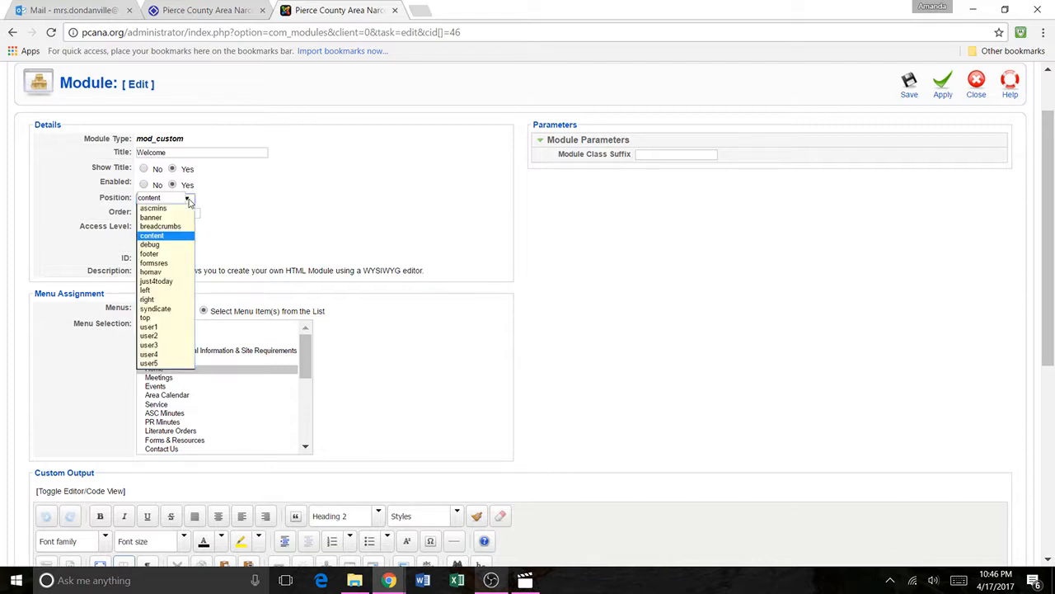
left_click(189, 200)
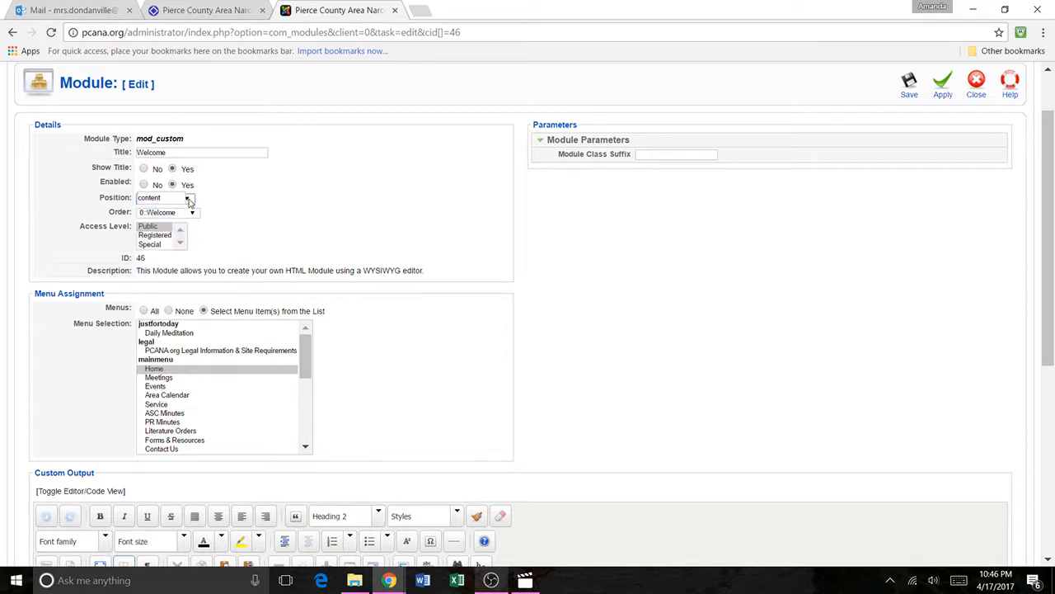
left_click(189, 200)
left_click(189, 201)
left_click(181, 212)
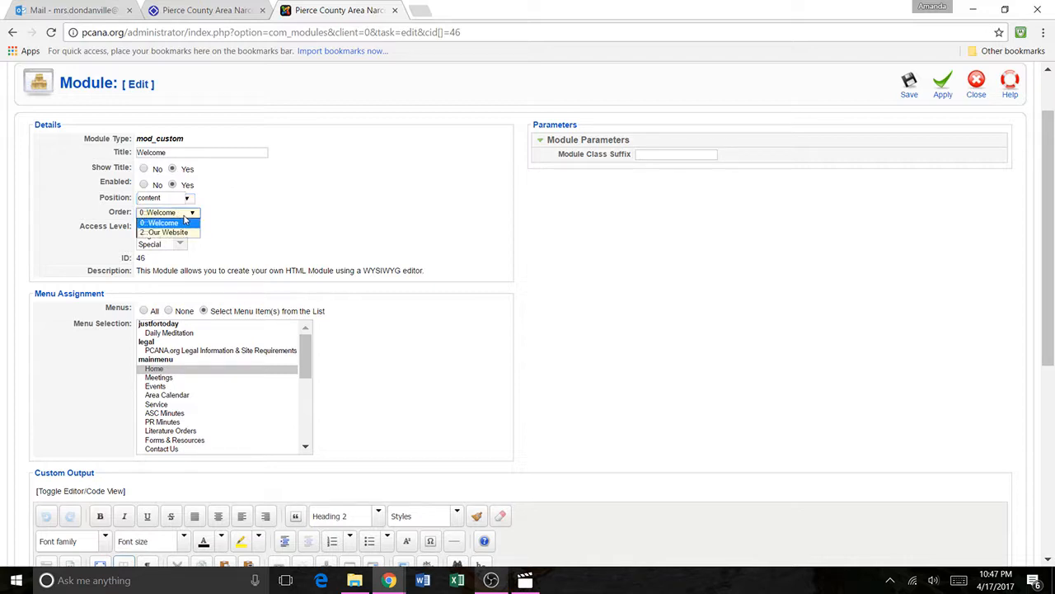
left_click(186, 223)
left_click(244, 207)
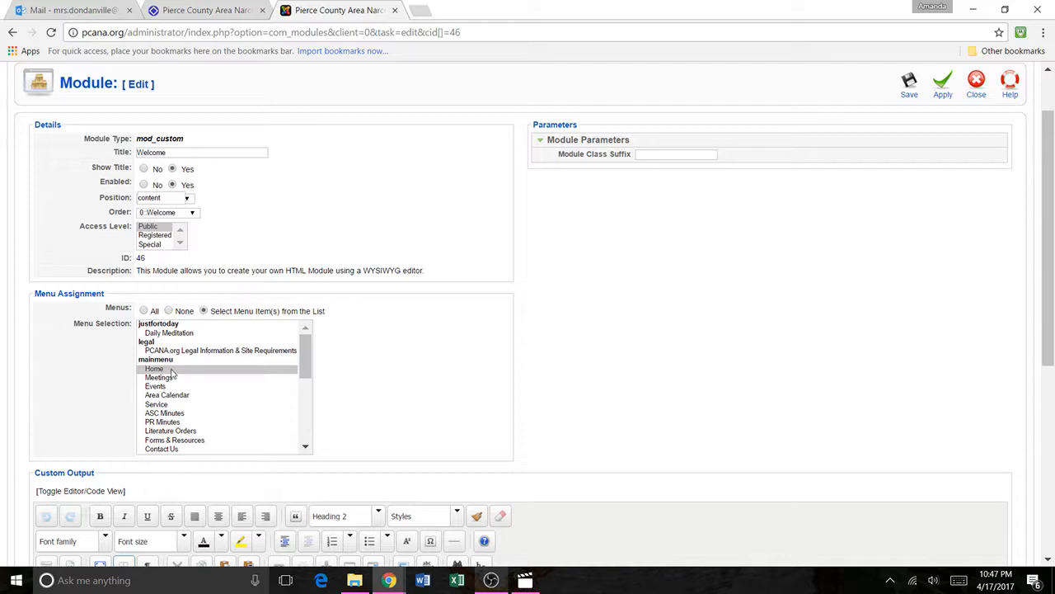
Step: Examine the link settings for the word "addiction" in the Welcome module's custom output without inserting a link
scroll(360, 322, "down", 4)
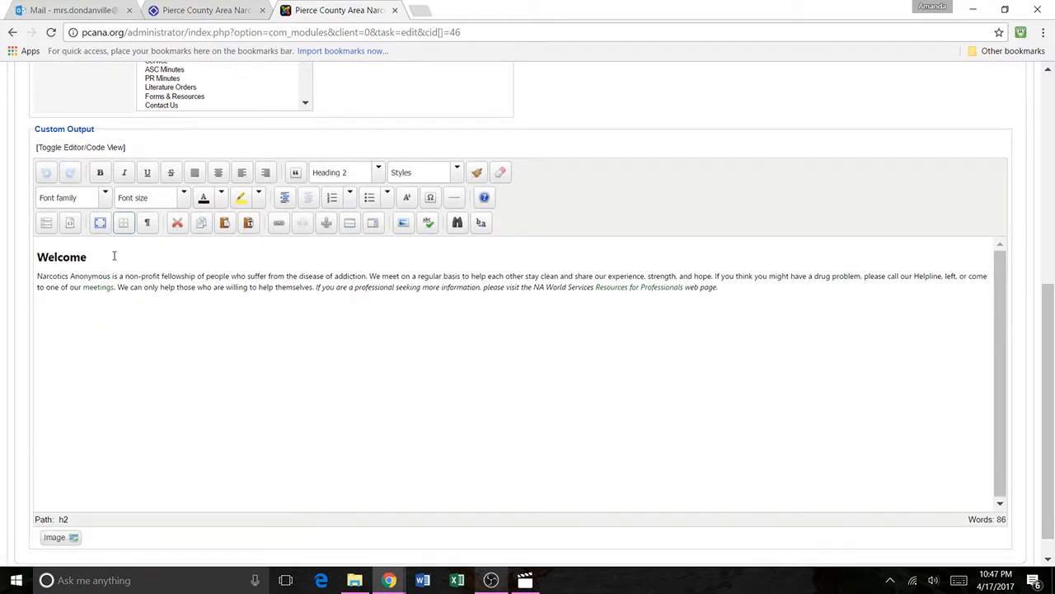
double_click(351, 278)
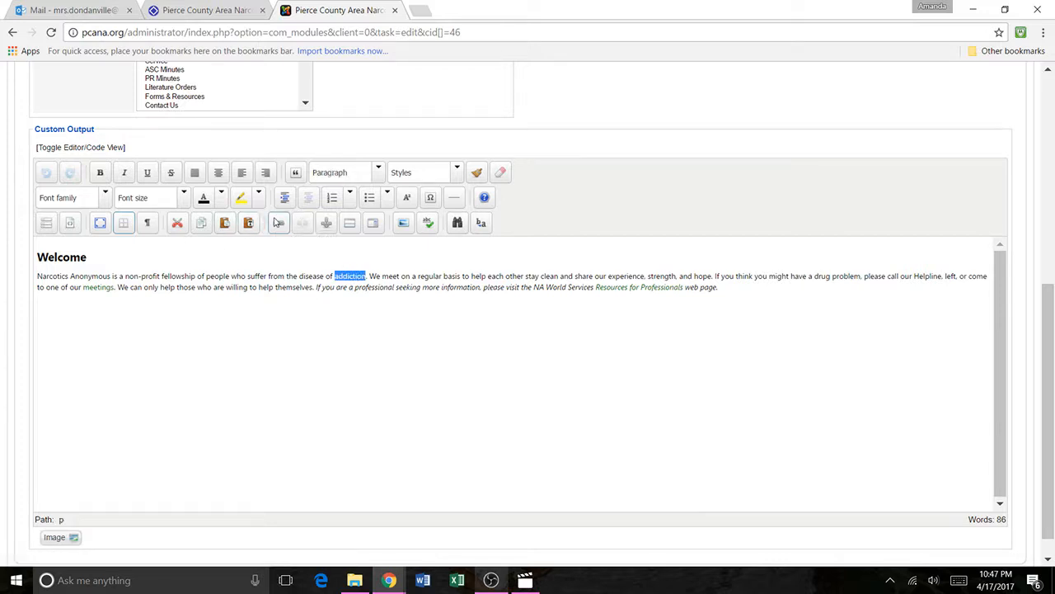
left_click(279, 222)
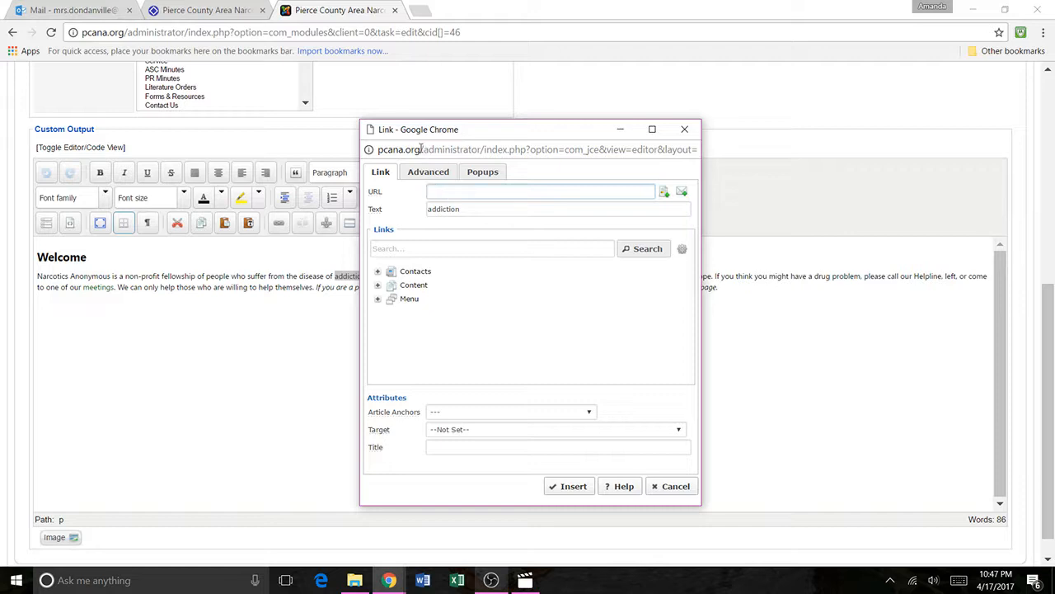
left_click_drag(421, 148, 701, 151)
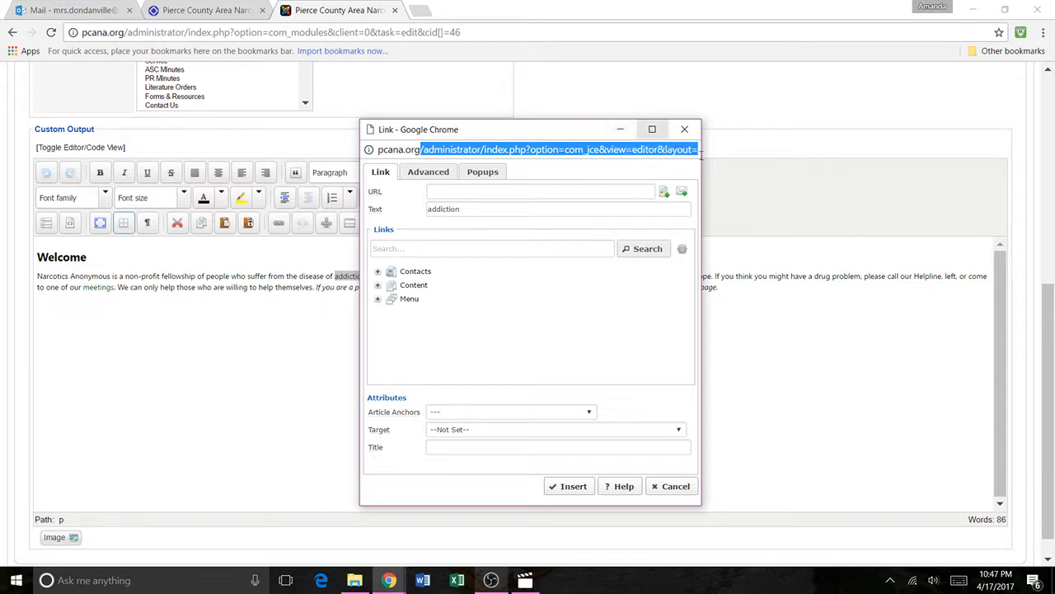
left_click(522, 196)
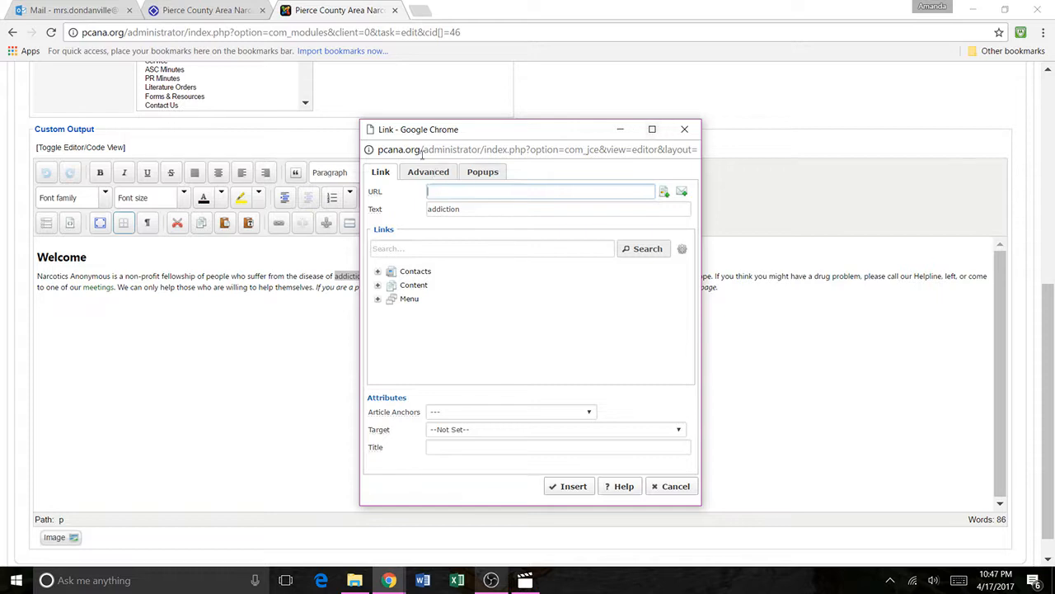
left_click_drag(377, 149, 702, 155)
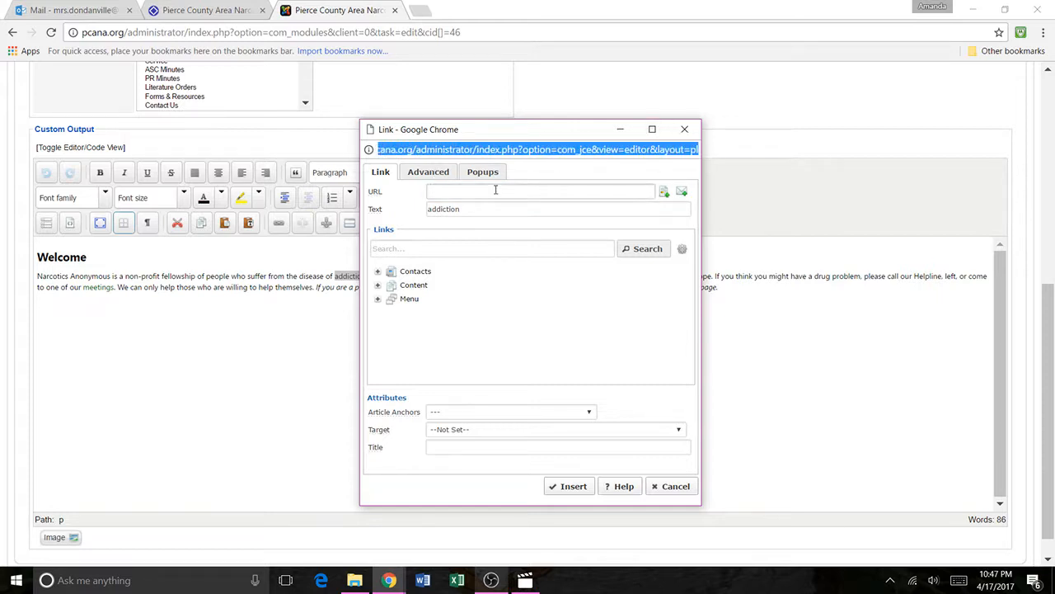
left_click(527, 189)
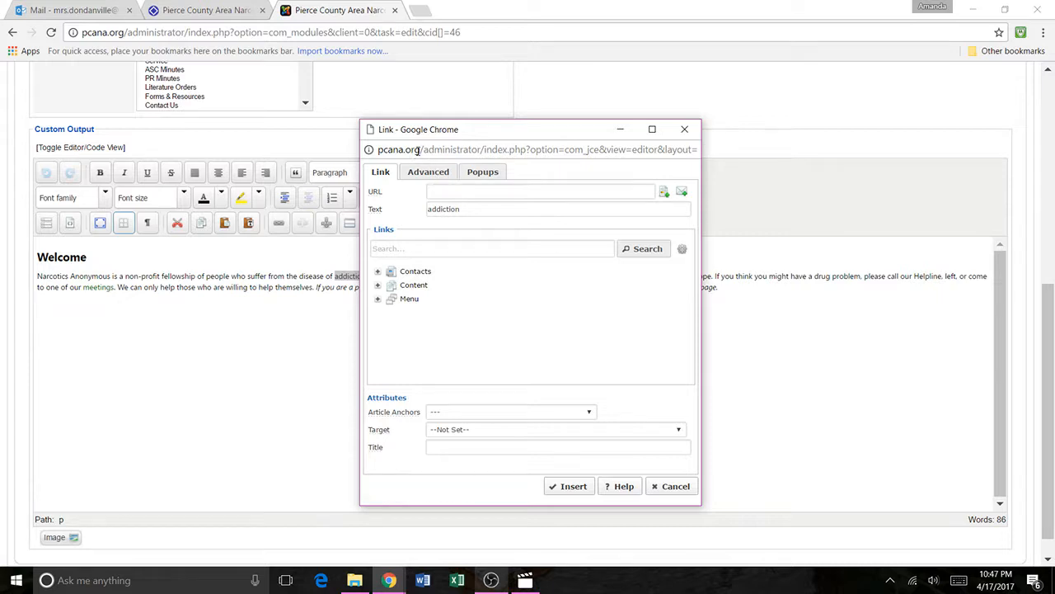
left_click_drag(421, 150, 623, 162)
left_click(555, 190)
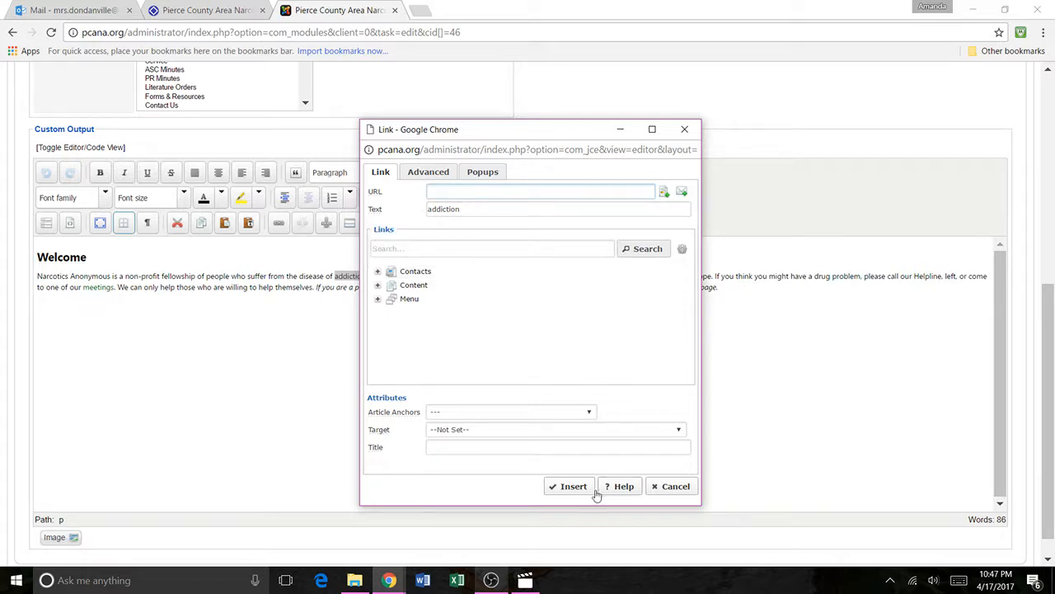
left_click(659, 487)
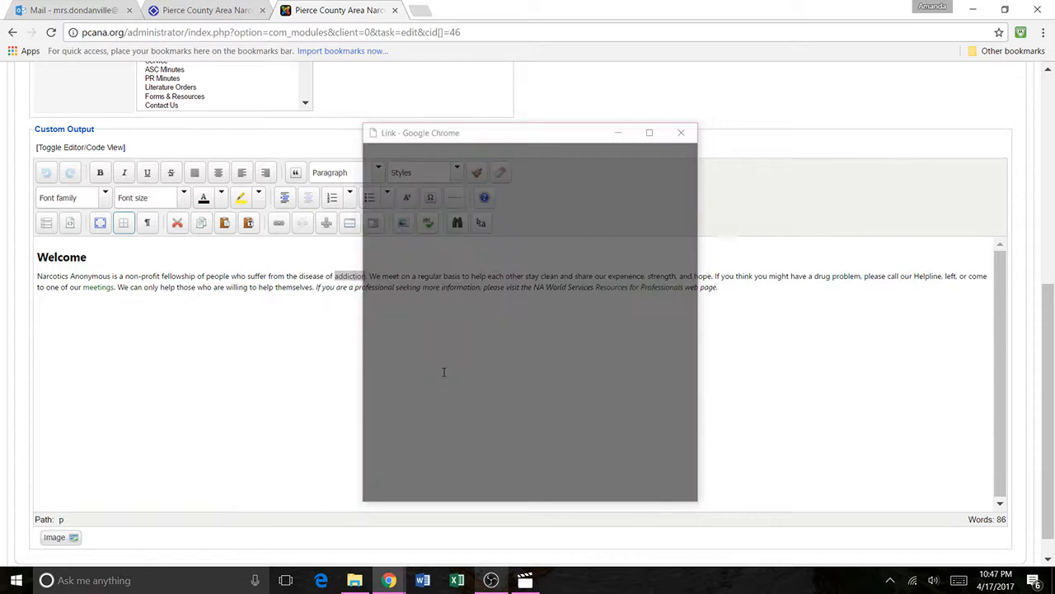
Step: Close the Welcome module without saving and return to the module list
left_click_drag(259, 287, 323, 286)
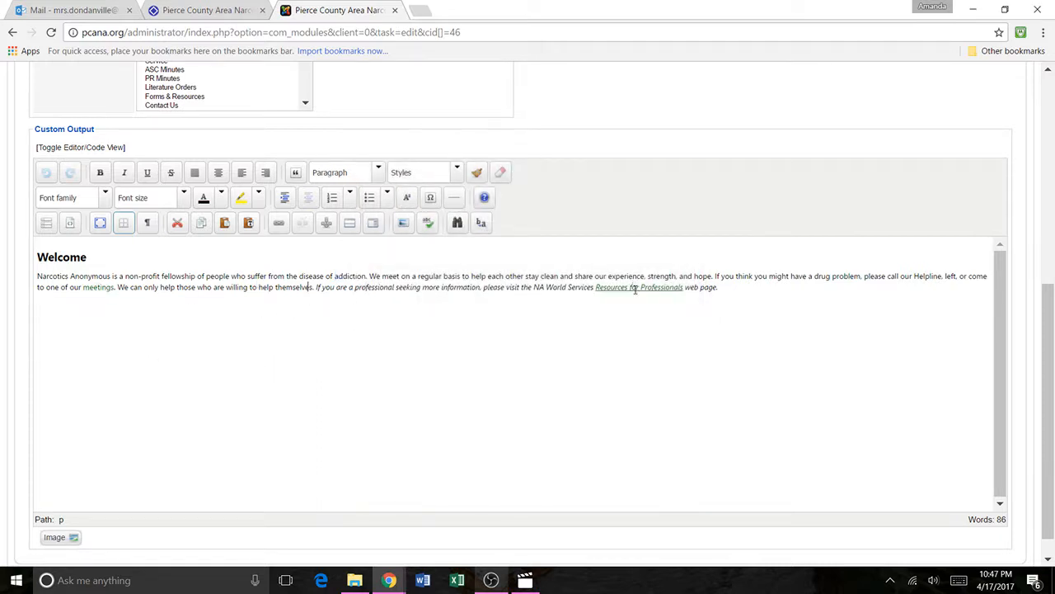
scroll(876, 339, "up", 5)
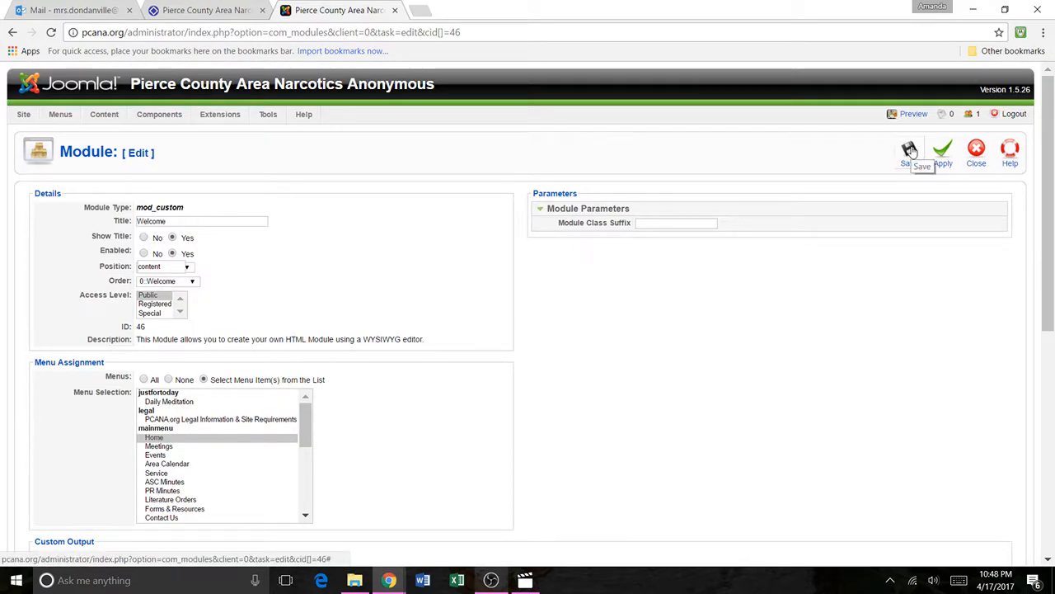
left_click(975, 155)
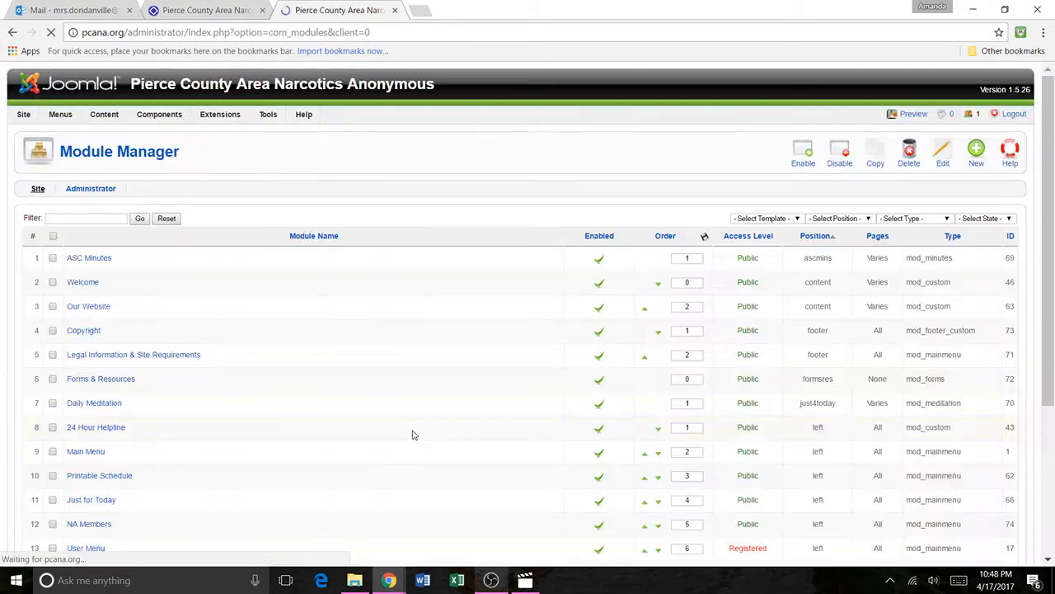
Step: Look over the list of site modules and open the Front Page Manager
scroll(164, 305, "down", 2)
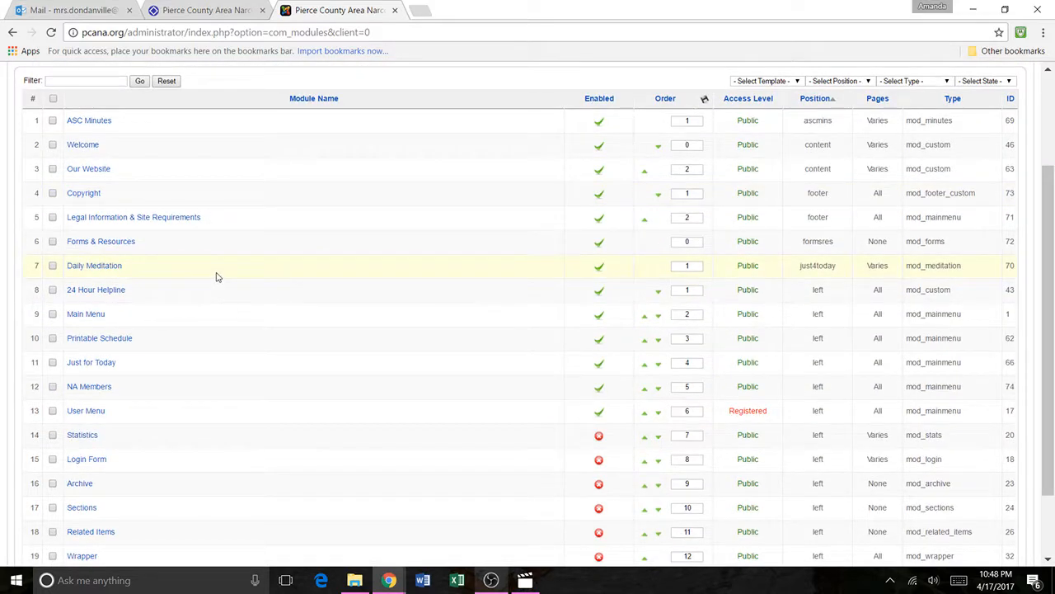
scroll(103, 239, "up", 2)
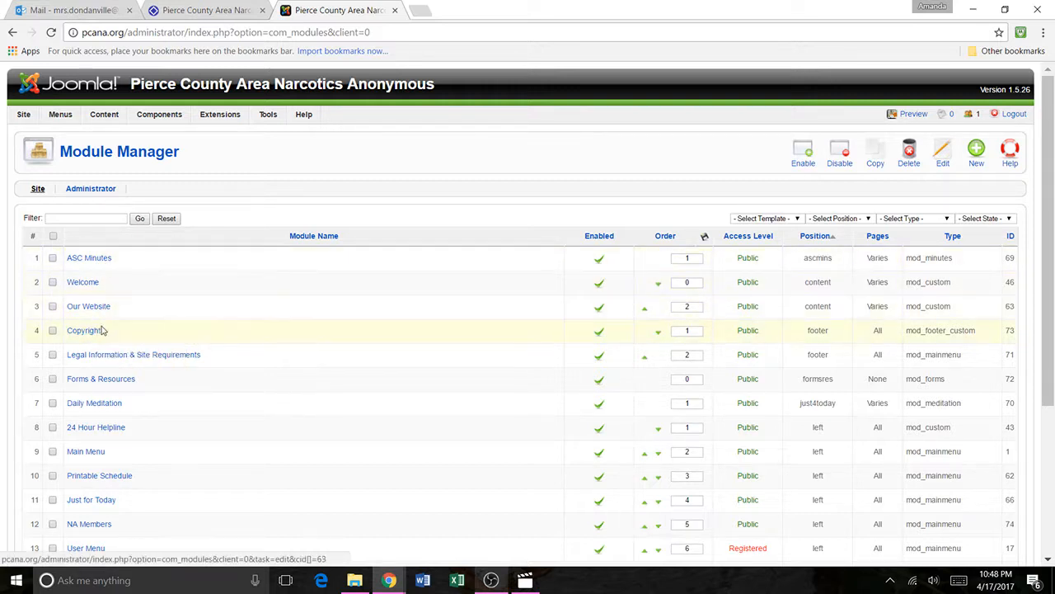
mouse_move(180, 112)
mouse_move(105, 115)
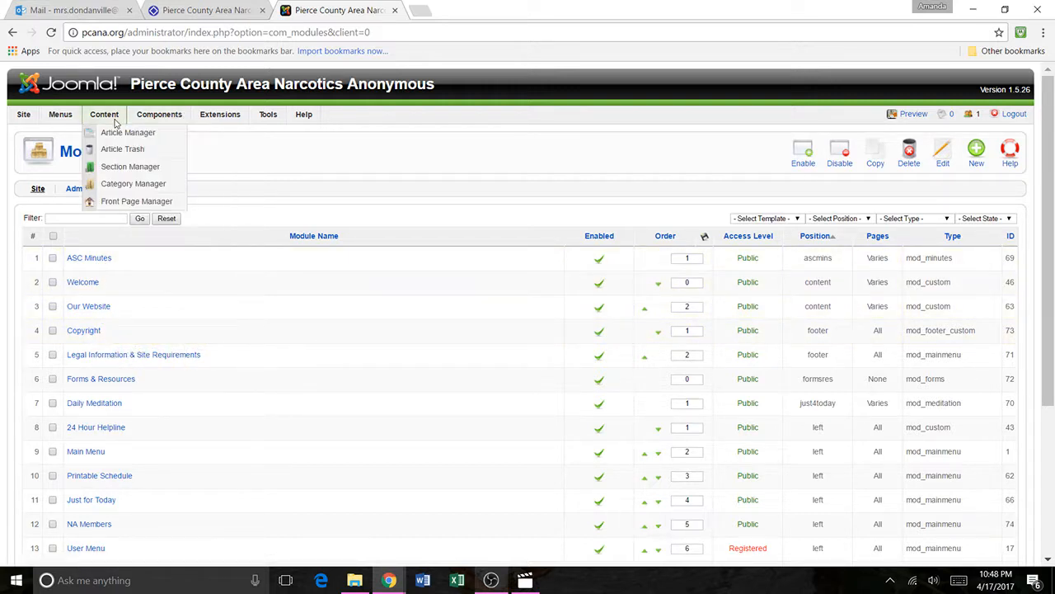
left_click(123, 203)
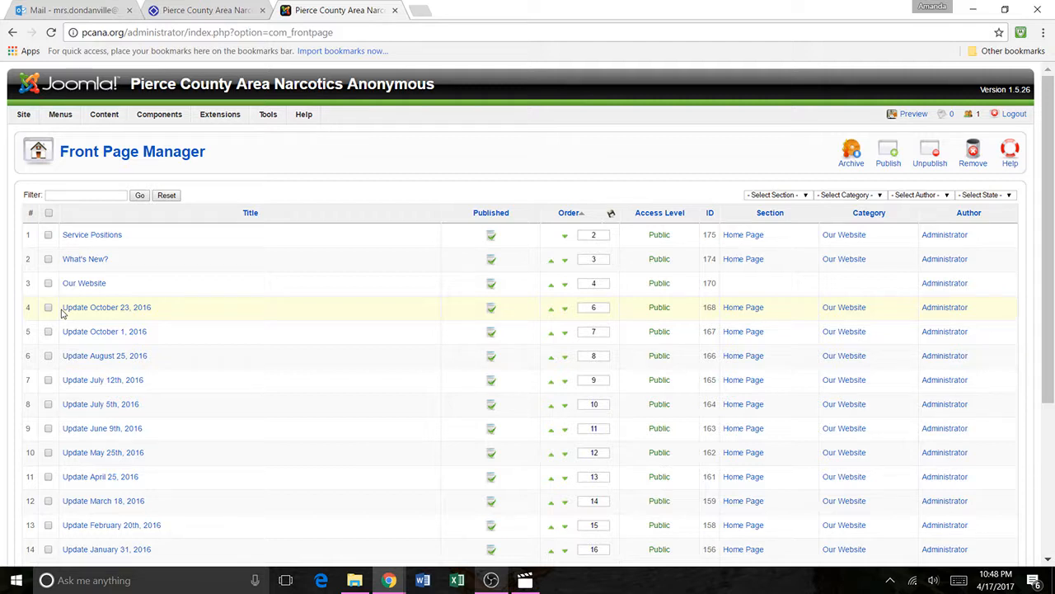
Step: Review the home page articles on the public site and open the Update April 25, 2016 article under More Updates
left_click(202, 11)
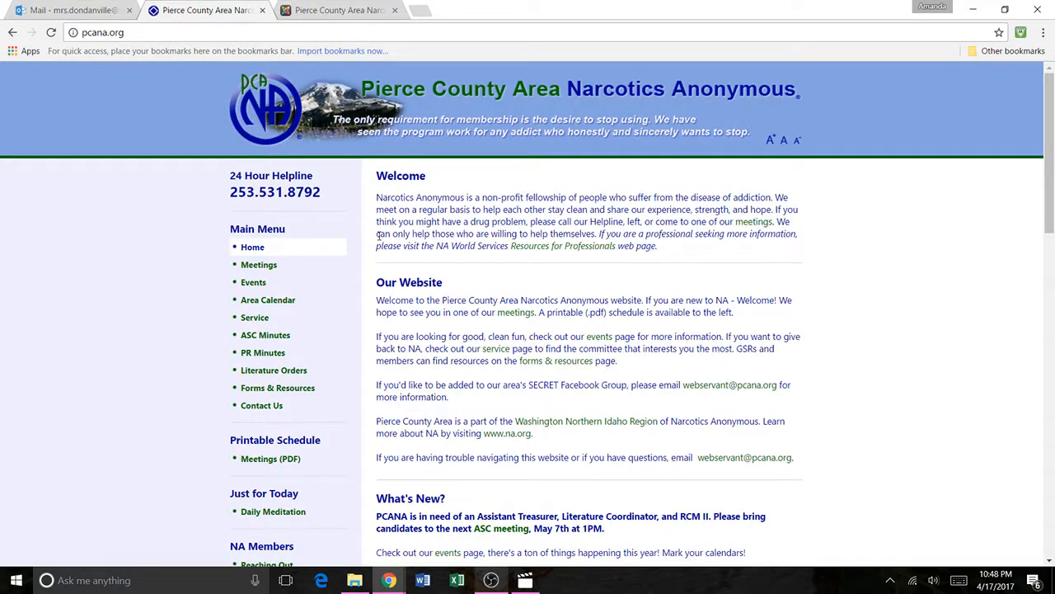
scroll(379, 237, "down", 2)
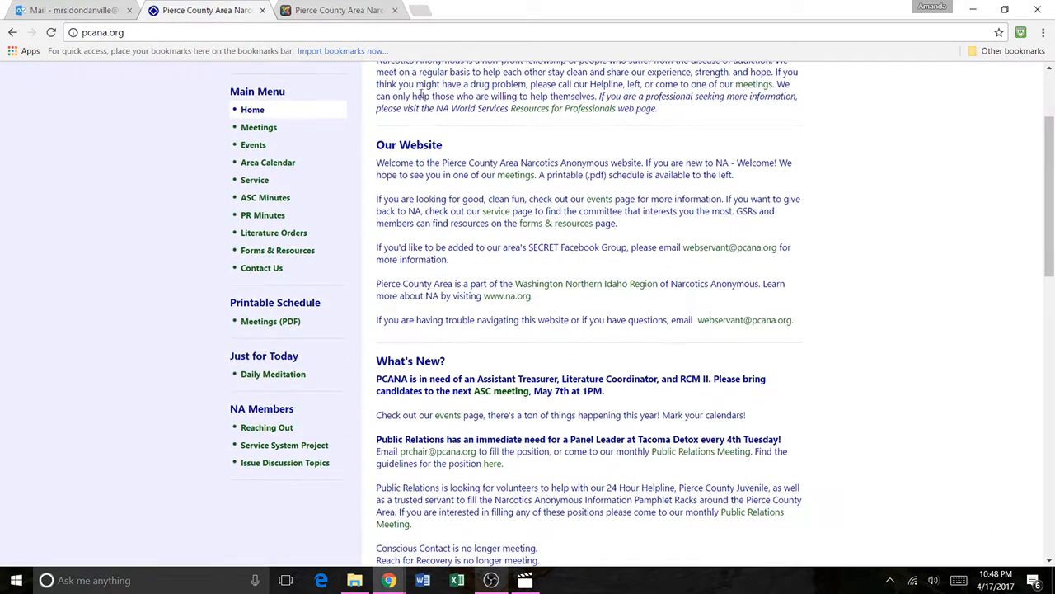
scroll(388, 143, "down", 1)
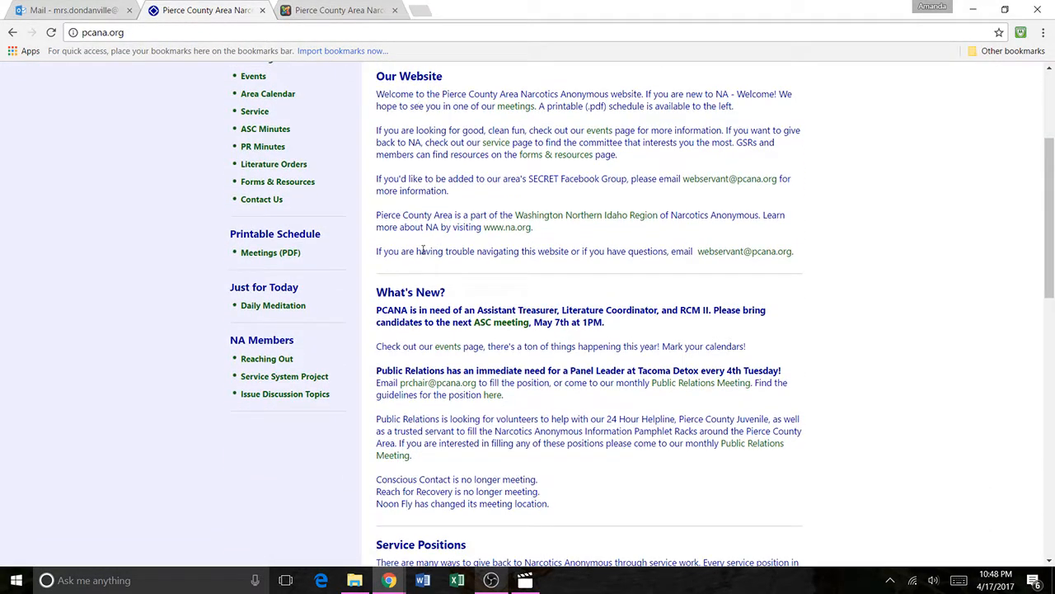
scroll(423, 249, "down", 2)
scroll(529, 256, "up", 2)
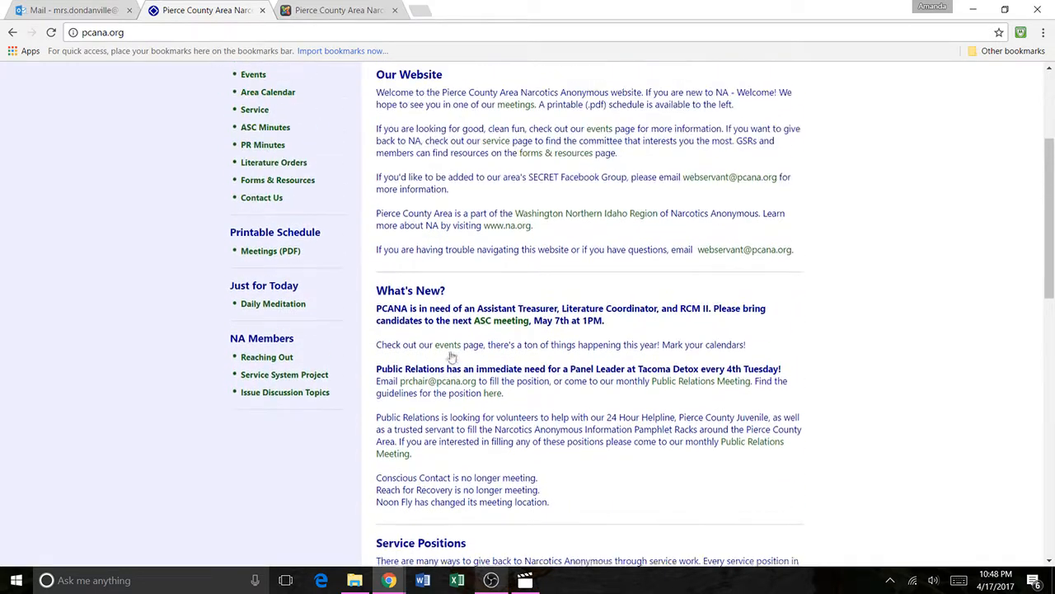
scroll(591, 297, "down", 5)
scroll(588, 295, "down", 6)
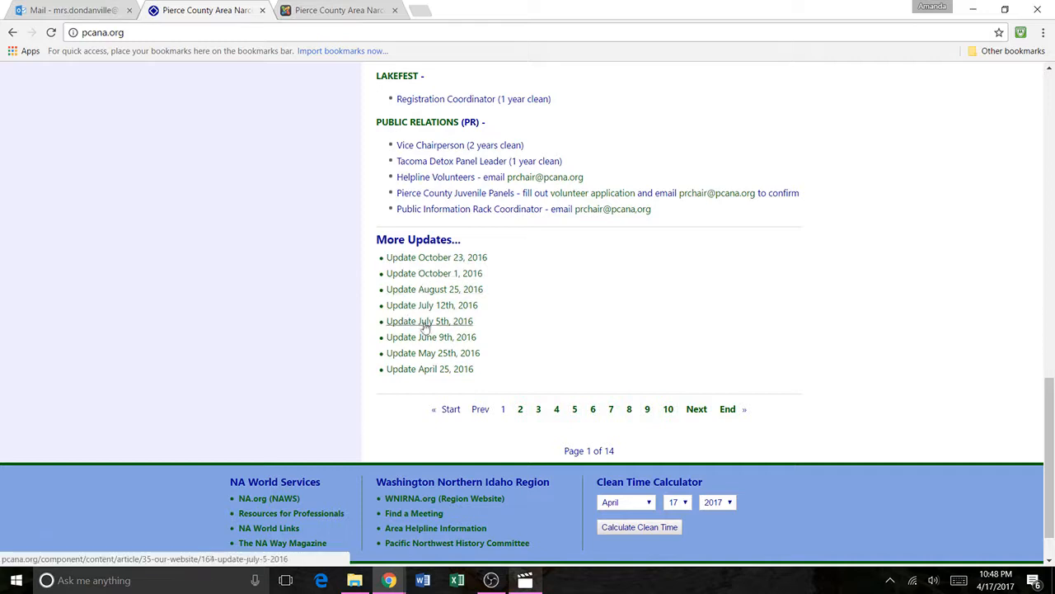
left_click(427, 371)
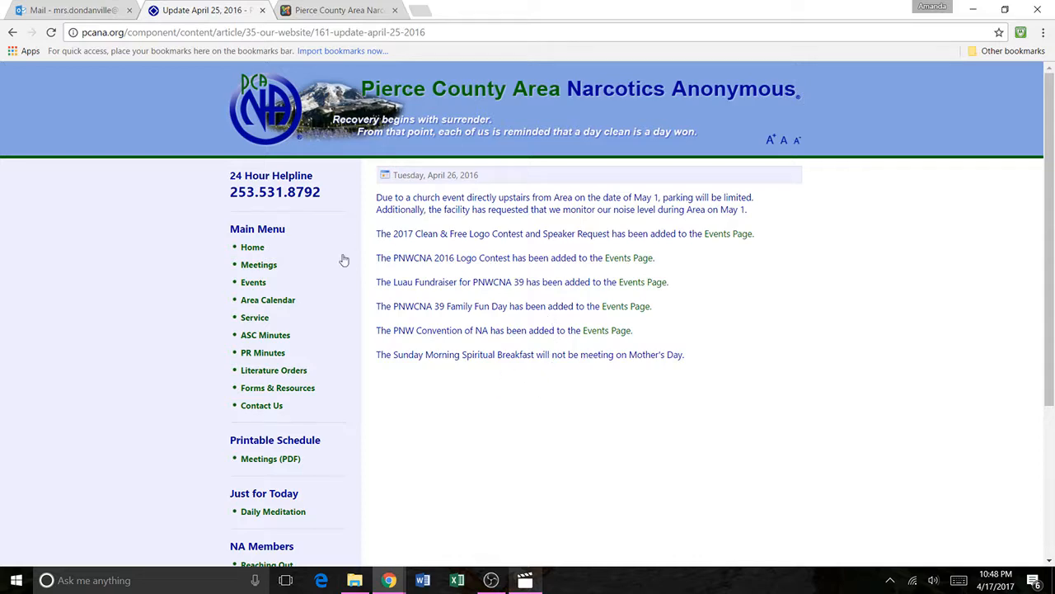
Step: Return to the public site's home page and review its Our Website, What's New? and Service Positions sections
left_click(253, 248)
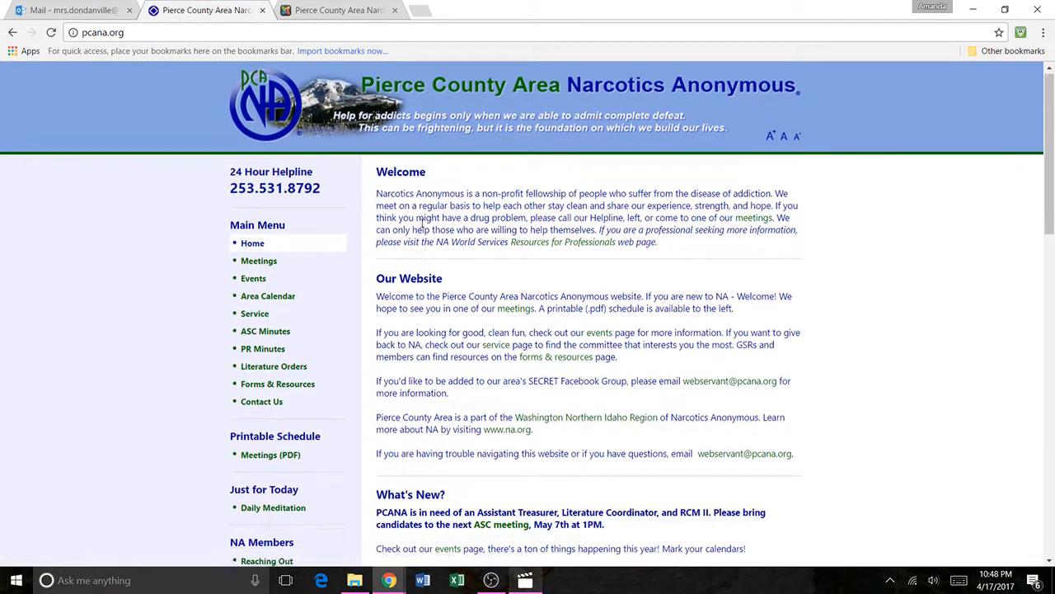
scroll(400, 194, "down", 1)
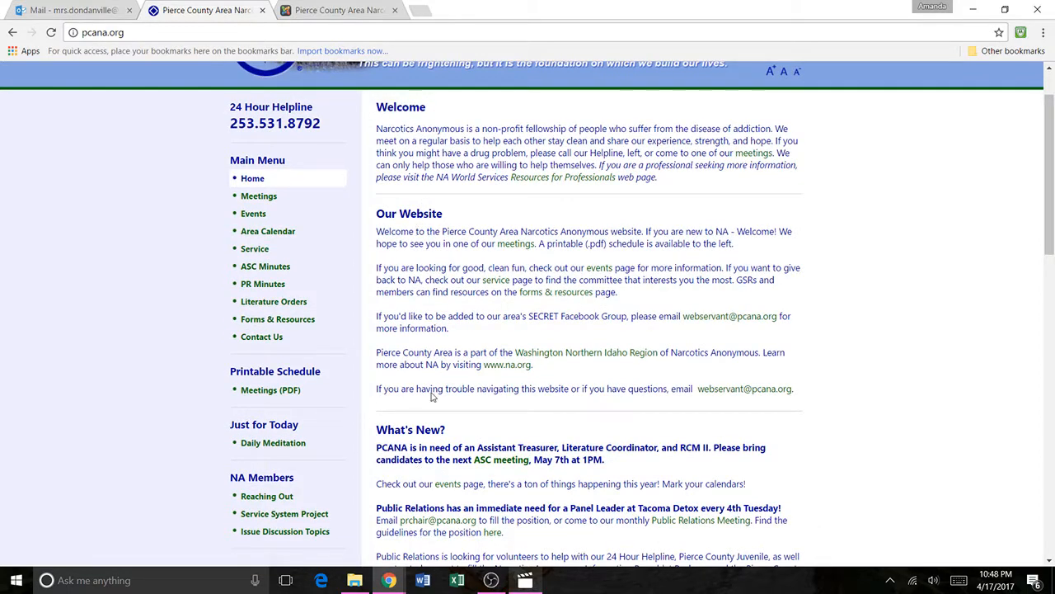
scroll(432, 395, "down", 4)
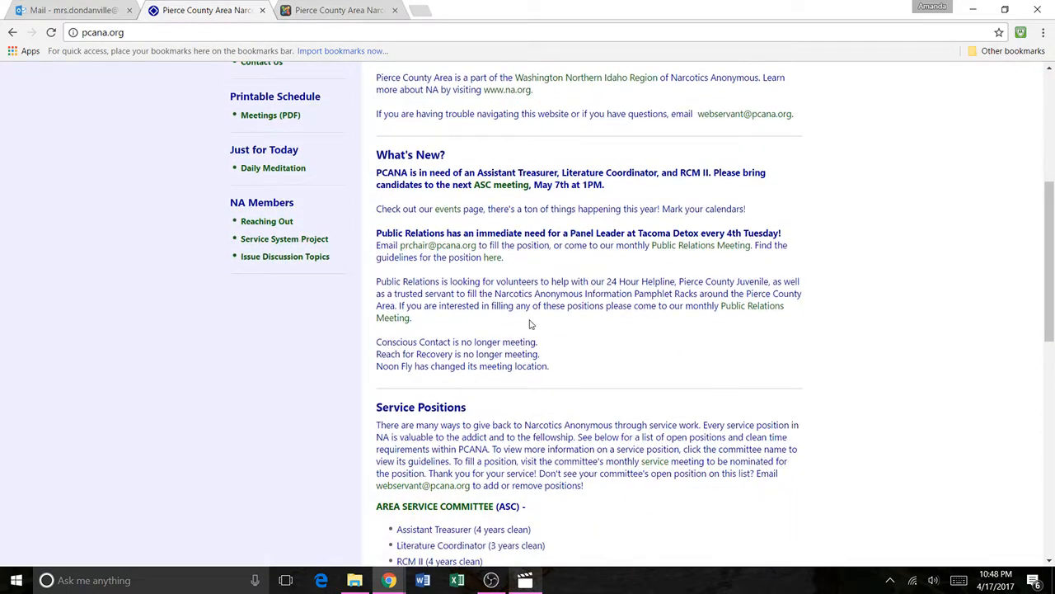
Step: Switch to the Joomla administration, open the Article Manager and look over the list of articles
left_click(327, 10)
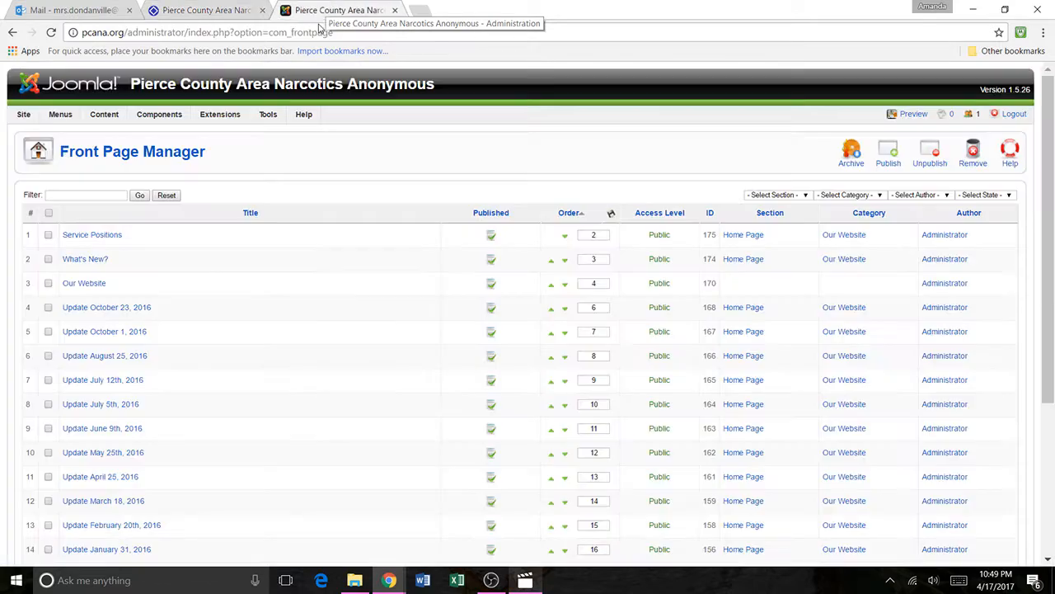
left_click(112, 132)
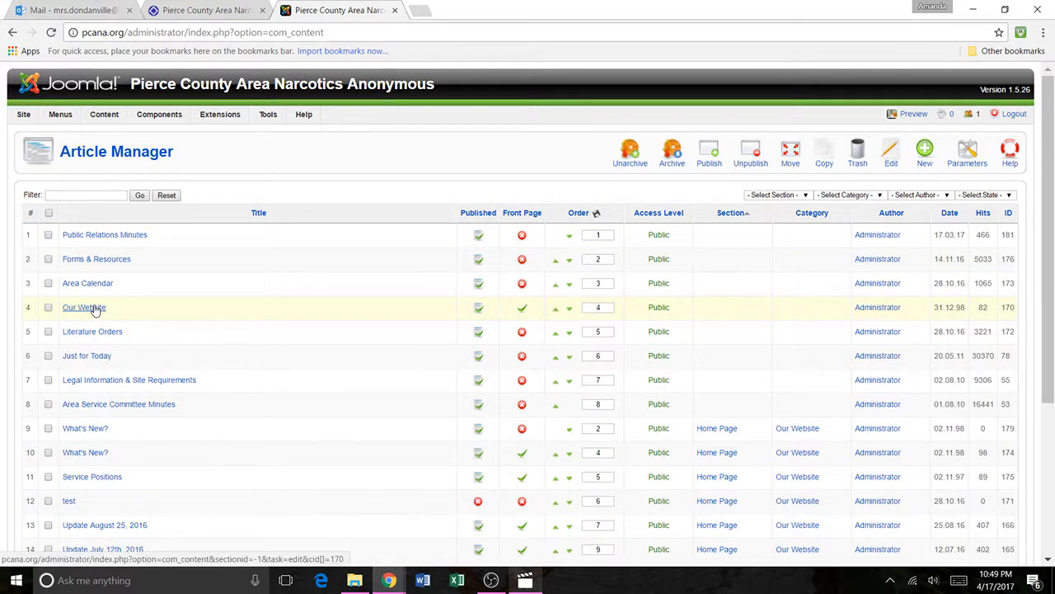
scroll(95, 309, "down", 1)
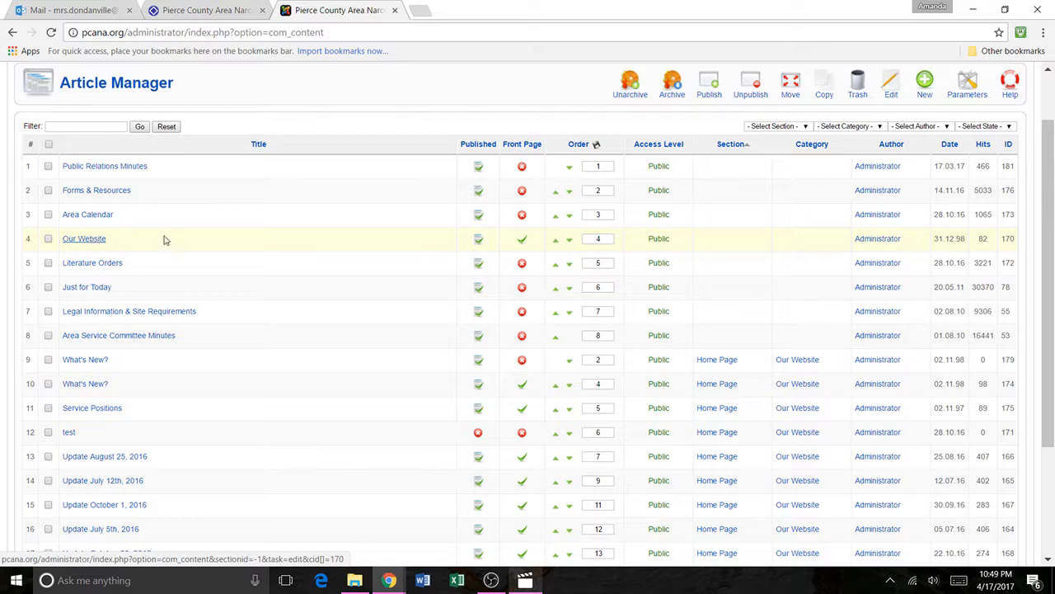
Step: Start a new article in the Uncategorised section and category, with Front Page set to Yes
left_click(924, 85)
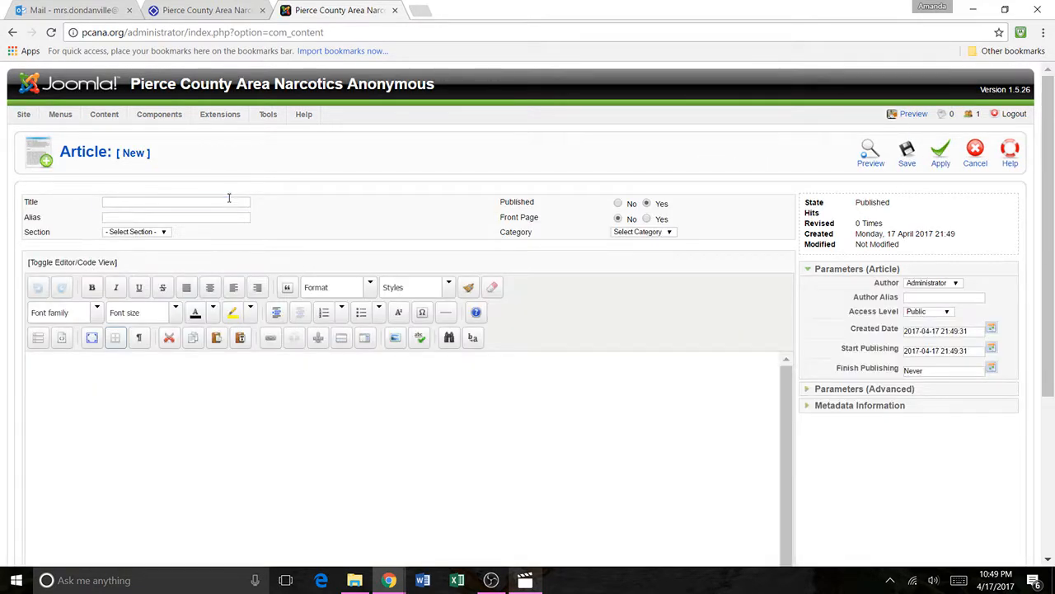
left_click(228, 201)
left_click(225, 216)
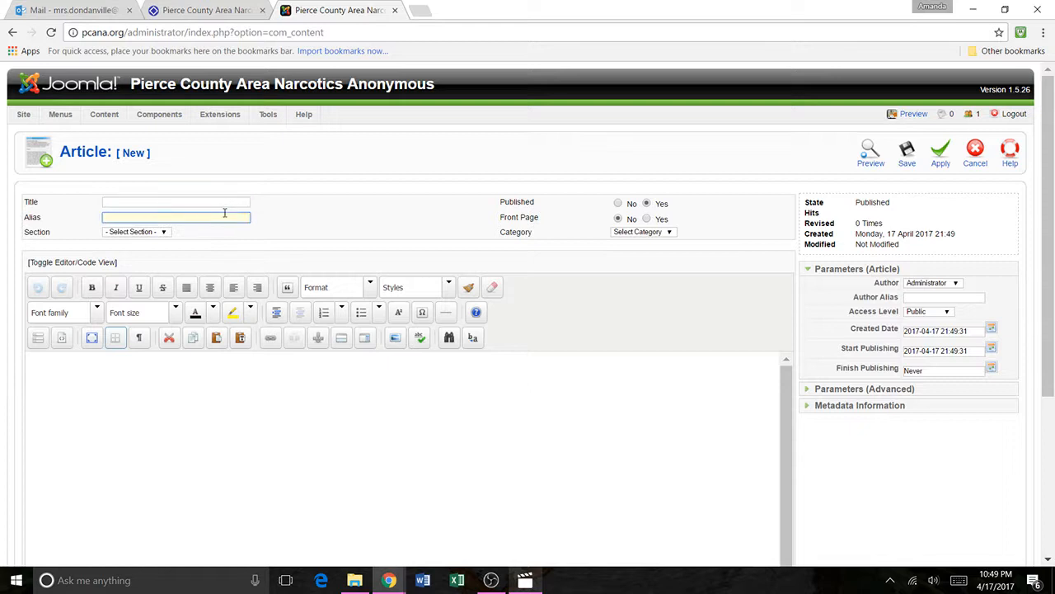
left_click(136, 232)
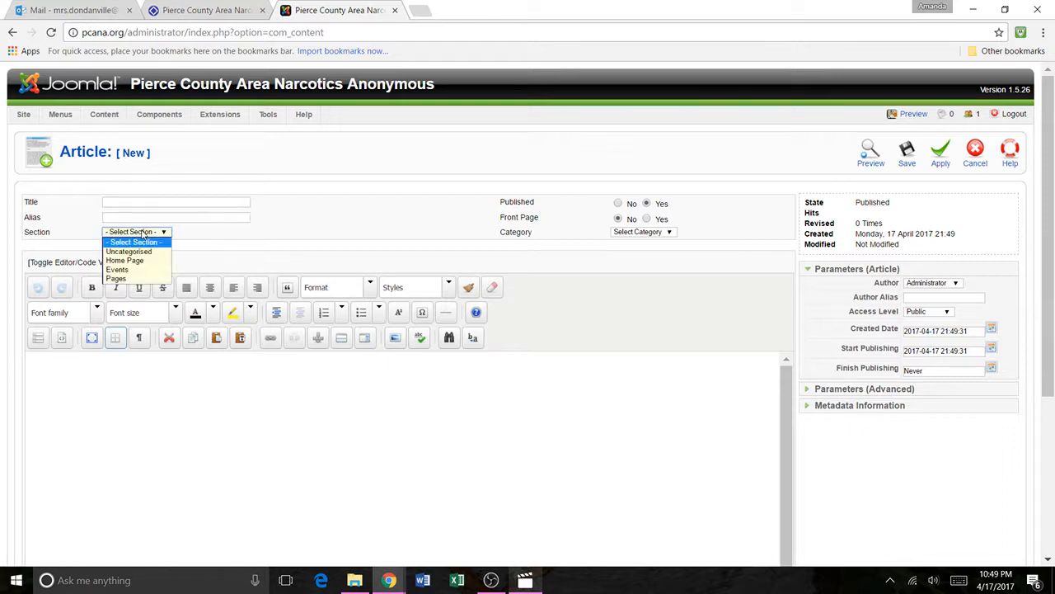
left_click(132, 251)
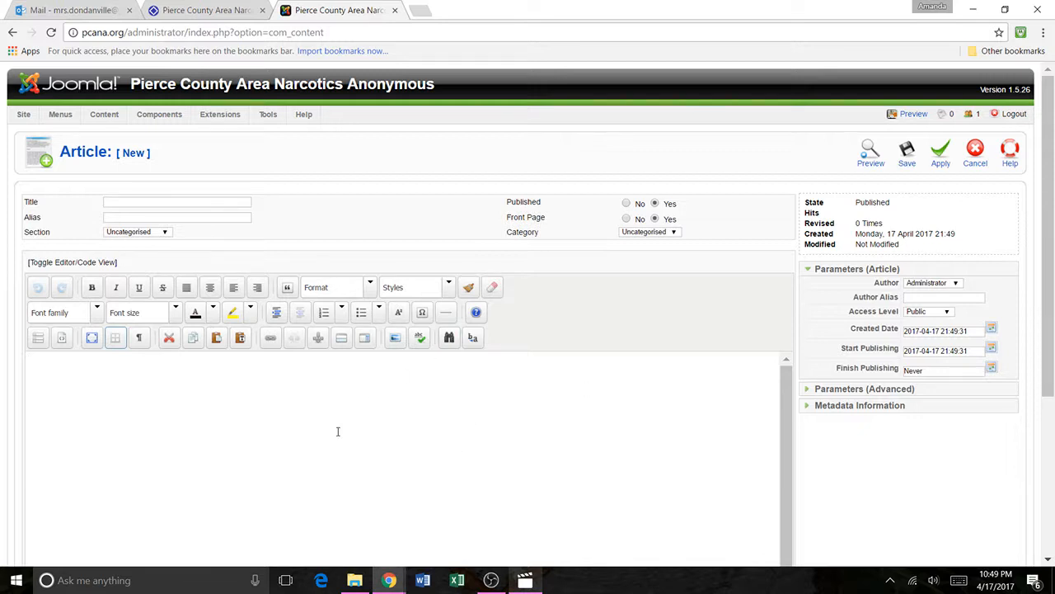
Step: Try the link dialog and a horizontal line in the new article's body, and cancel the article without saving
left_click(270, 338)
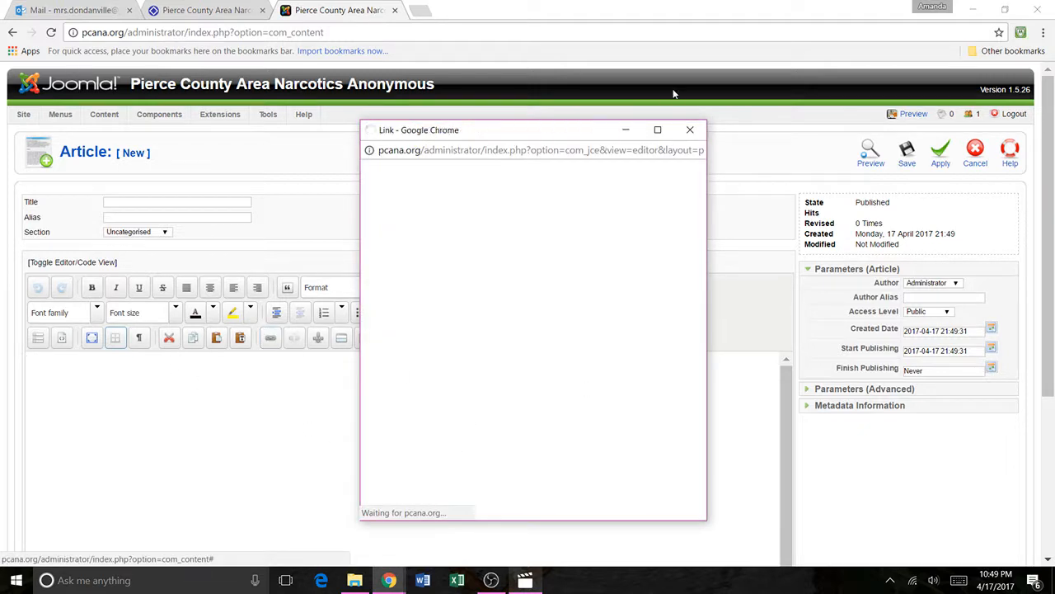
left_click(691, 129)
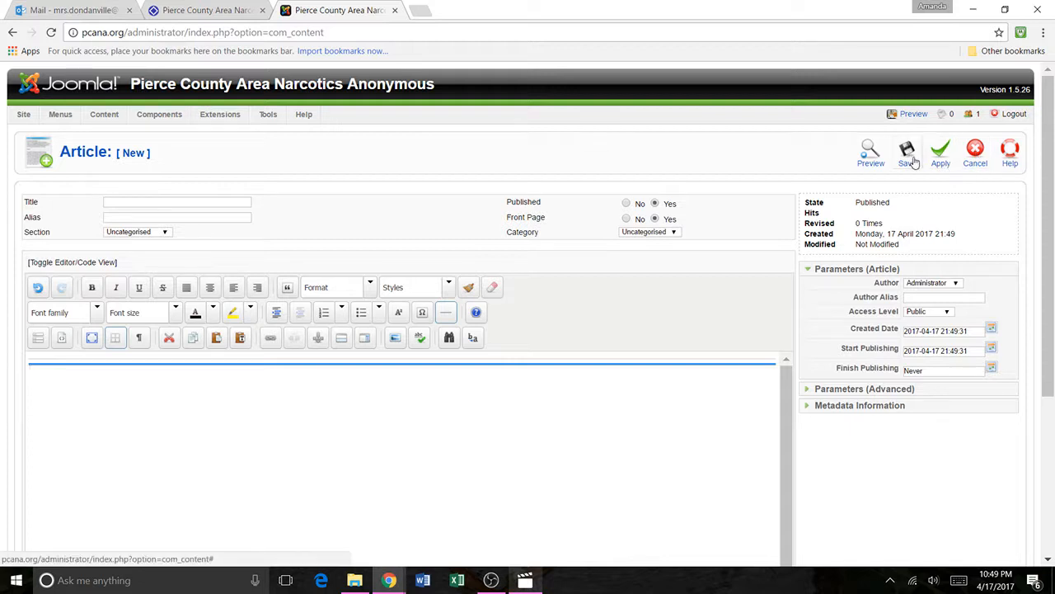
left_click(976, 146)
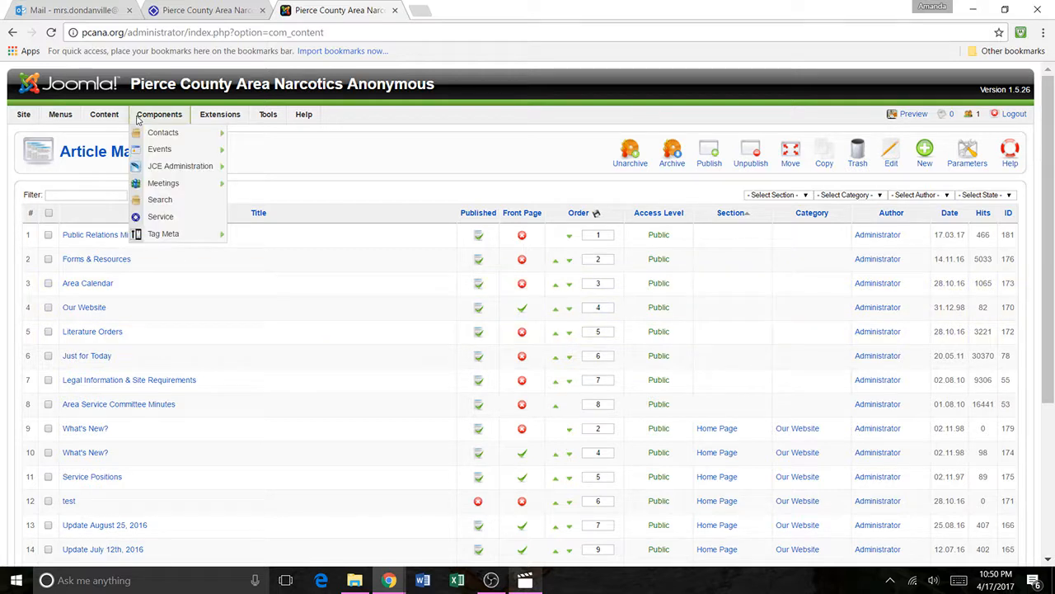
Step: Open the Front Page Manager and compare its article list with the sections on the public home page
mouse_move(105, 115)
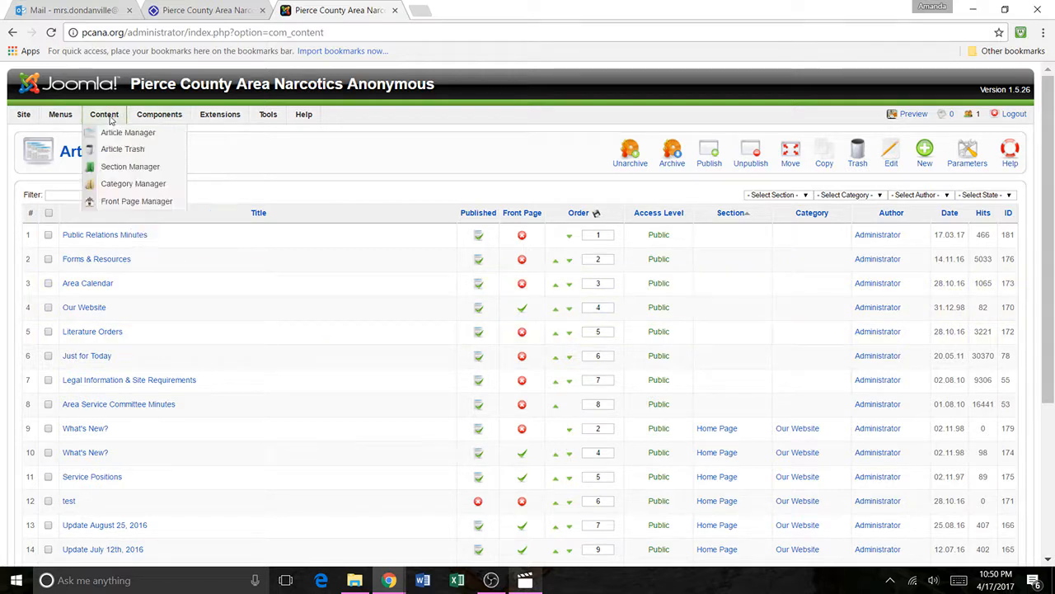
left_click(130, 201)
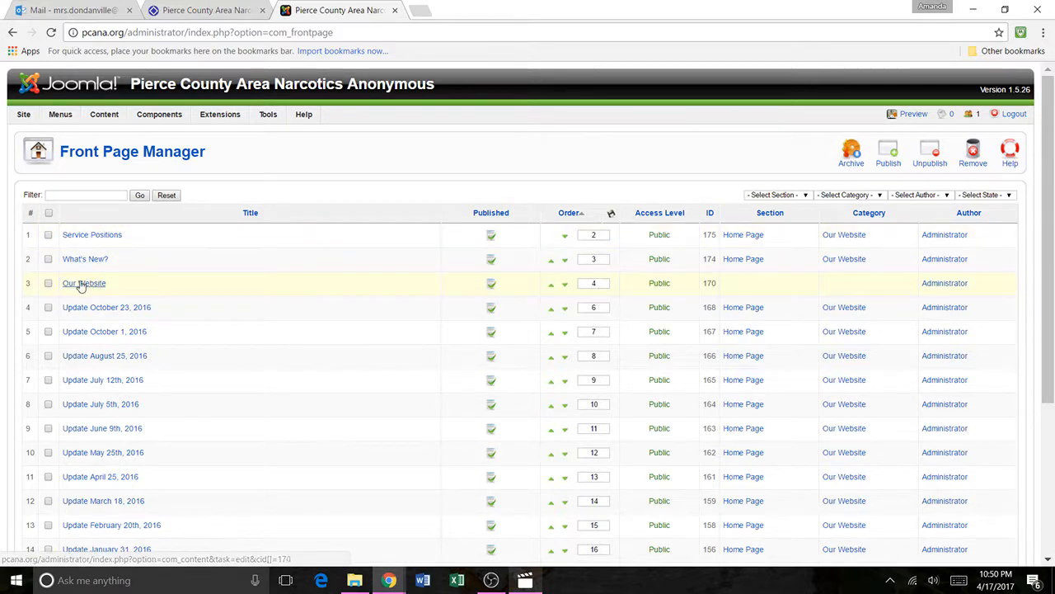
left_click(206, 10)
scroll(379, 219, "up", 5)
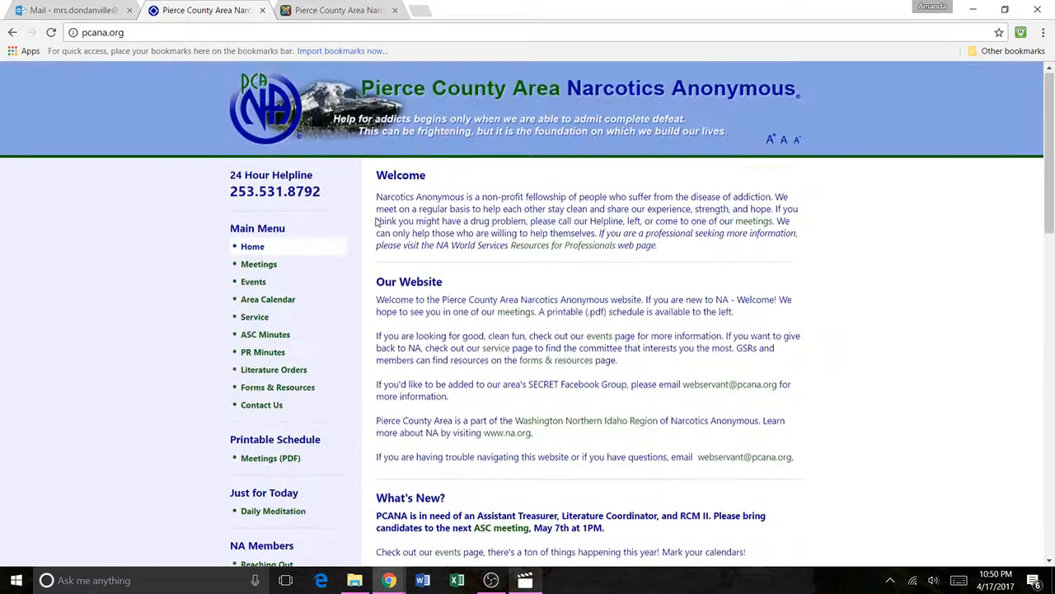
scroll(395, 251, "down", 2)
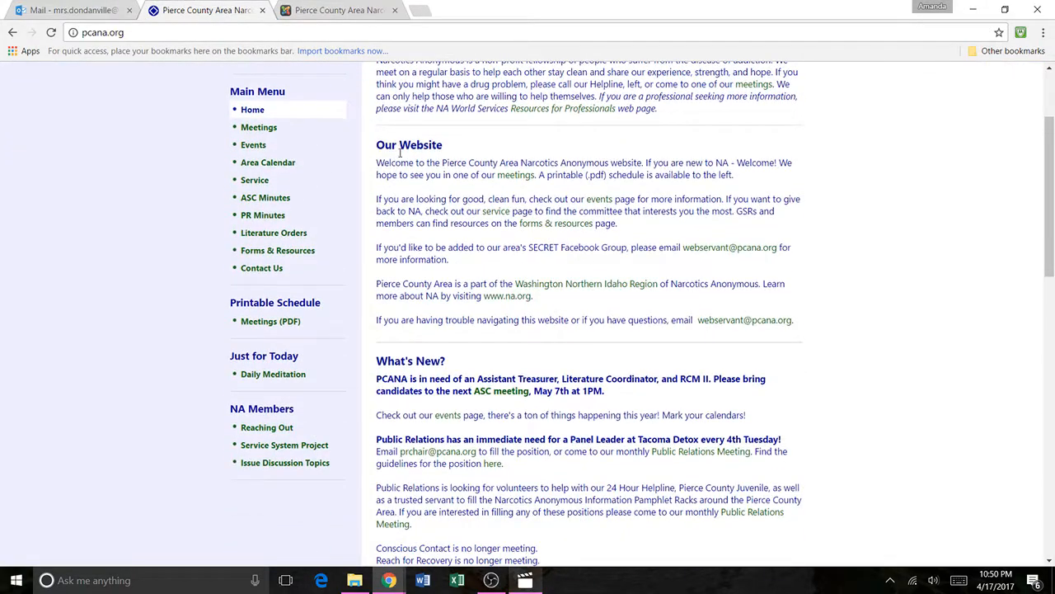
left_click_drag(442, 140, 378, 146)
left_click(382, 147)
scroll(383, 150, "down", 1)
scroll(383, 149, "down", 3)
scroll(382, 165, "up", 5)
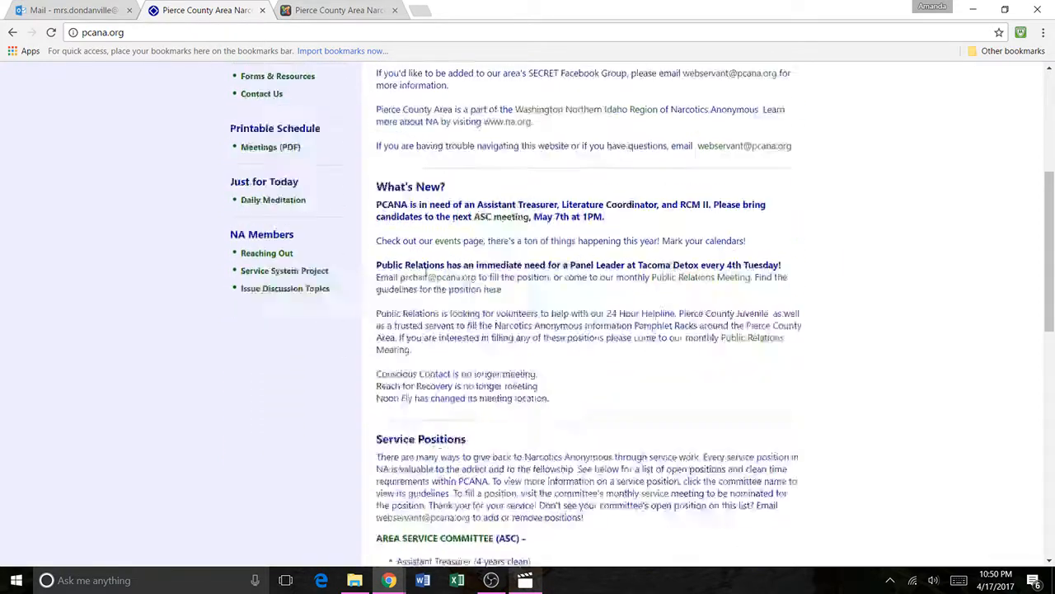
Step: Open the Service Positions article for editing and compare its text with the Service Positions section on the public home page
left_click(288, 9)
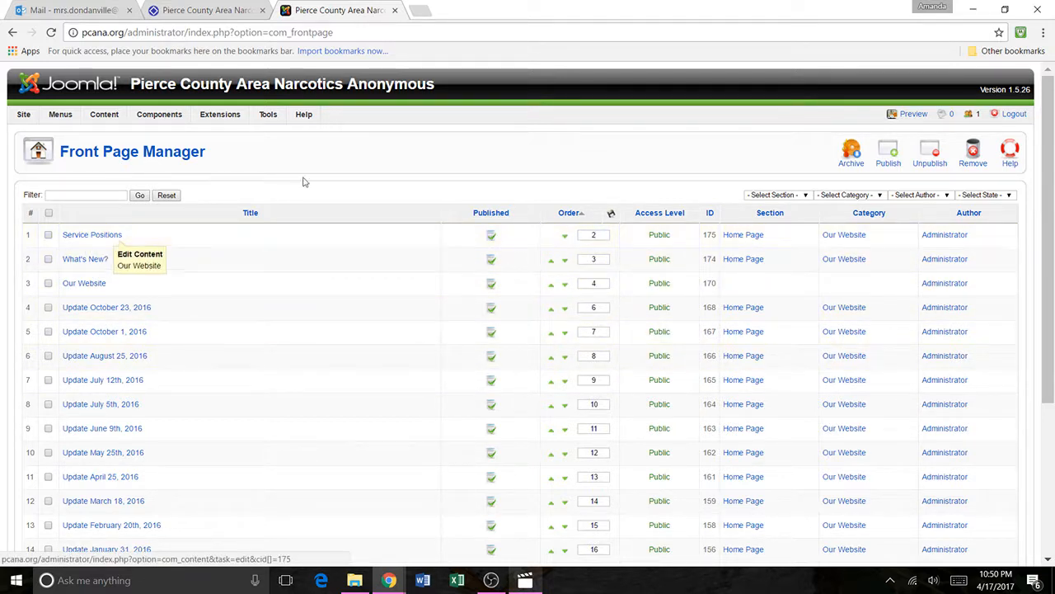
left_click(92, 235)
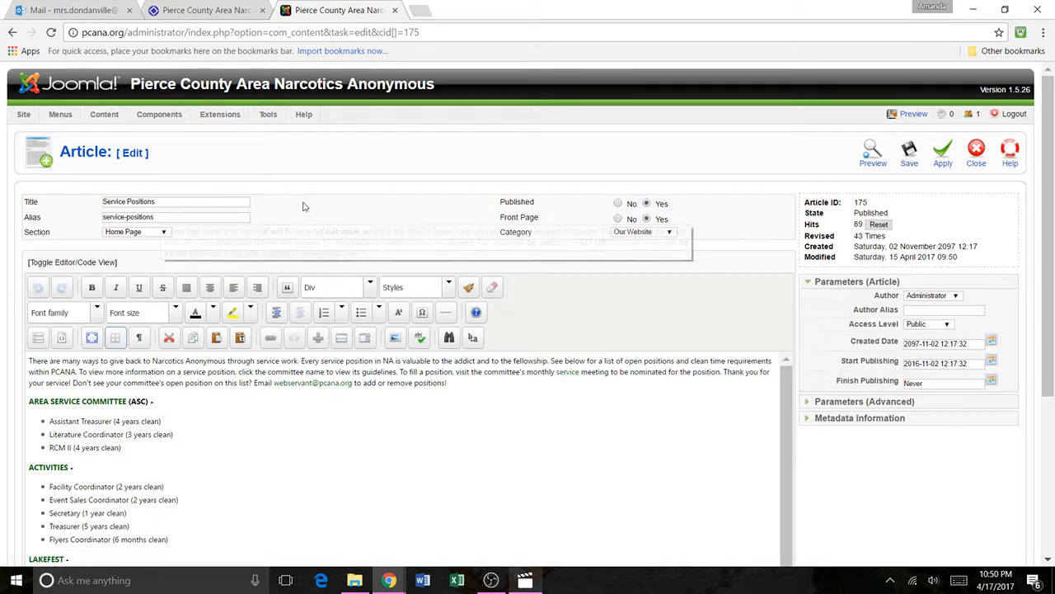
scroll(238, 195, "down", 2)
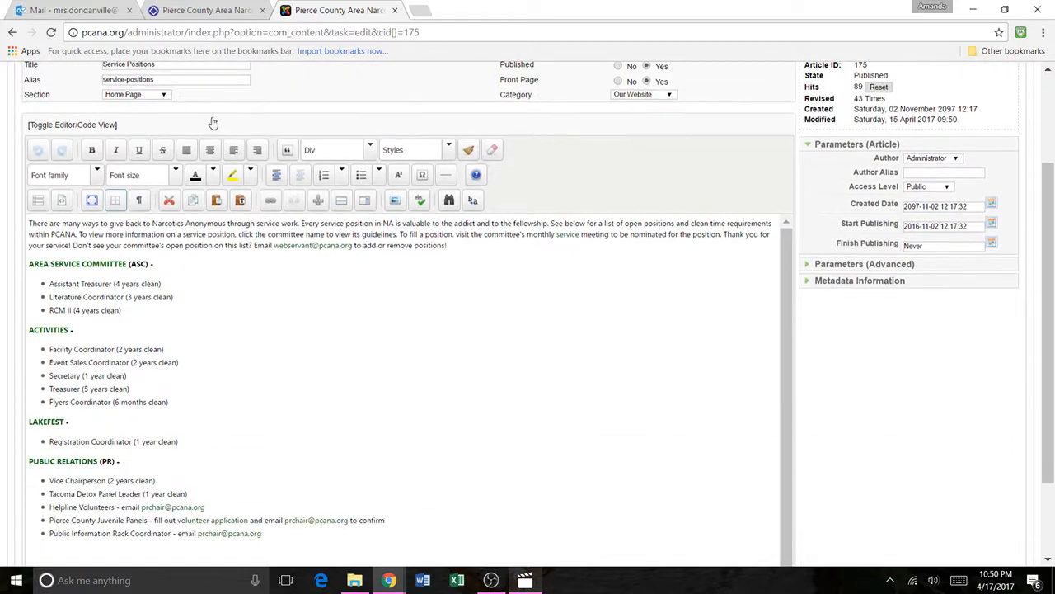
left_click(221, 8)
scroll(415, 212, "down", 6)
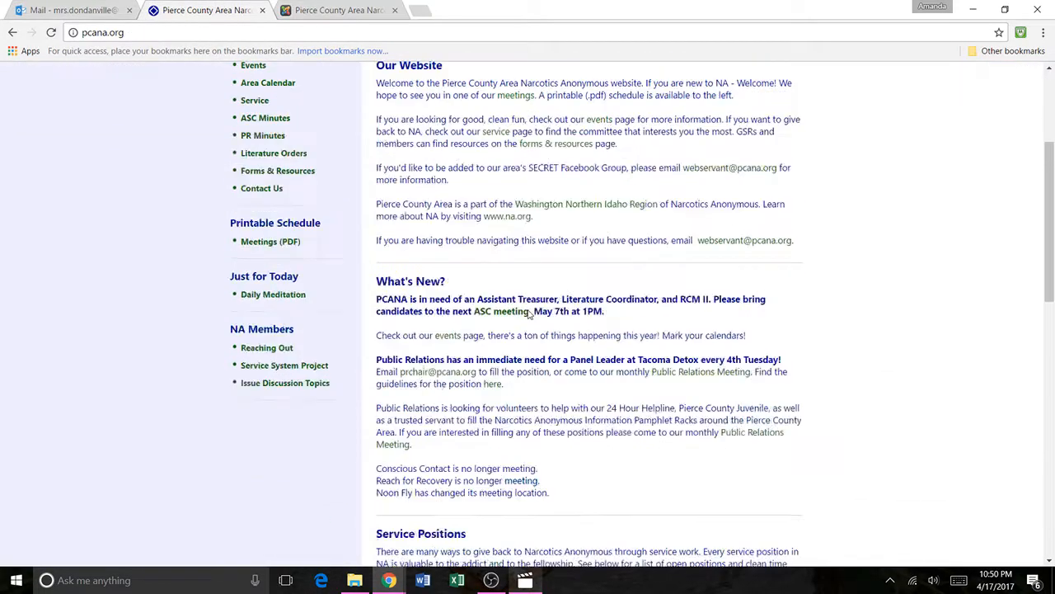
scroll(416, 212, "down", 1)
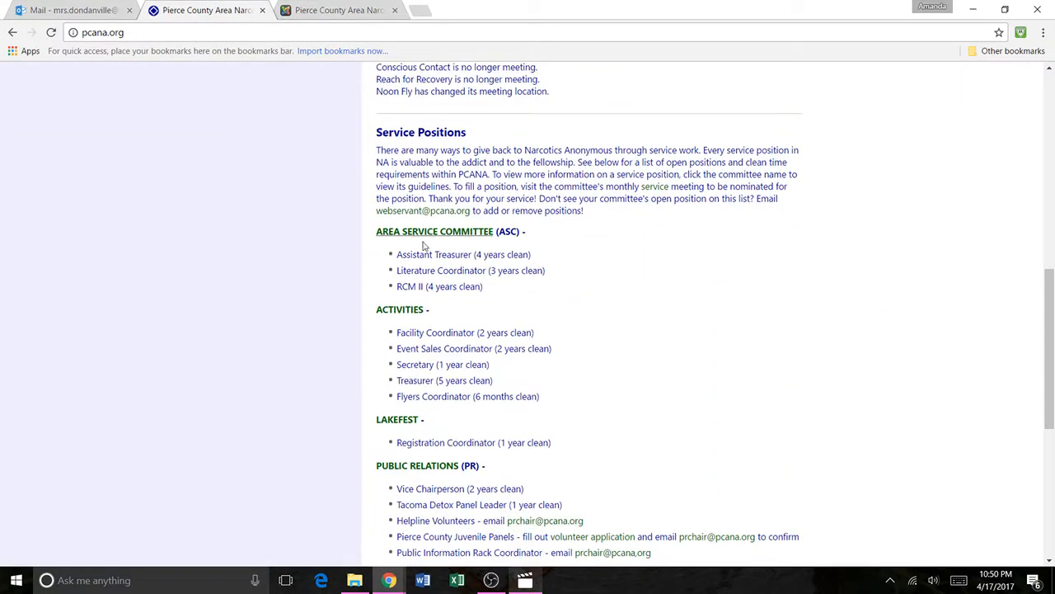
left_click(309, 9)
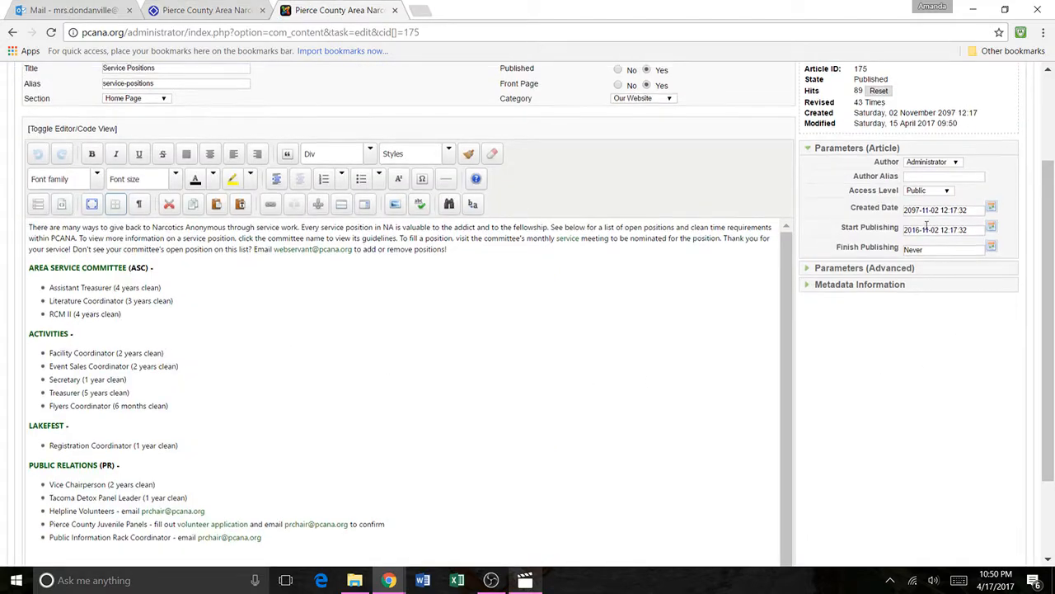
Step: Examine the Created Date of the Service Positions article and close the article without saving
scroll(935, 247, "up", 2)
scroll(938, 313, "down", 1)
left_click(934, 275)
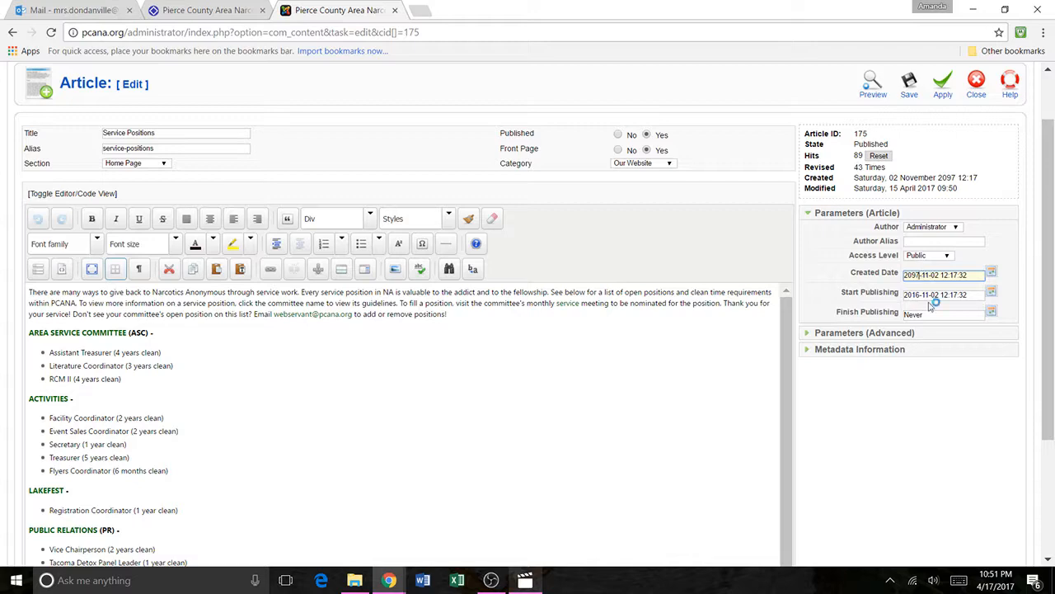
scroll(936, 421, "up", 1)
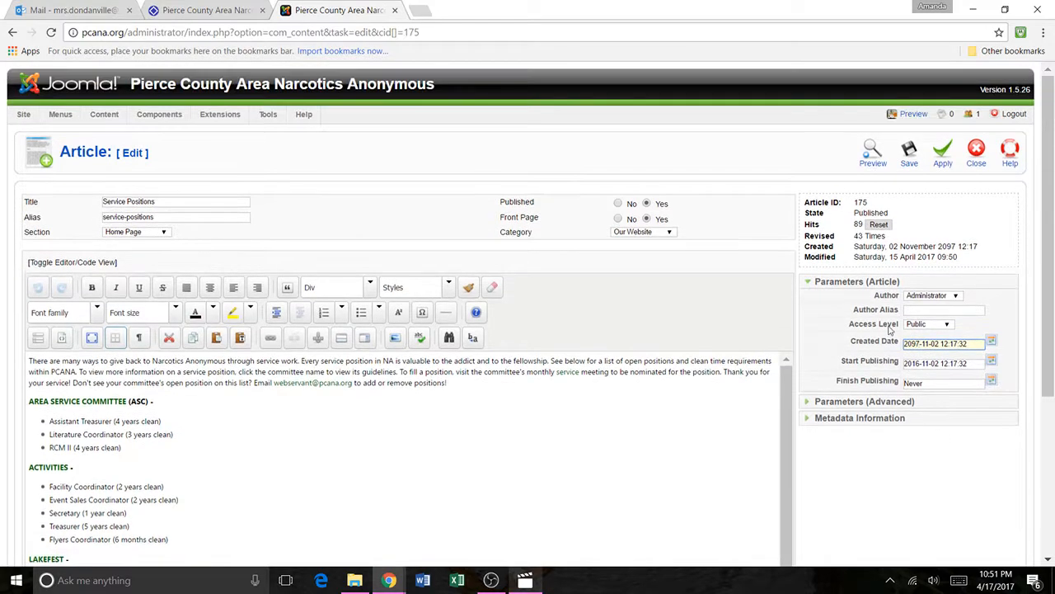
left_click(986, 156)
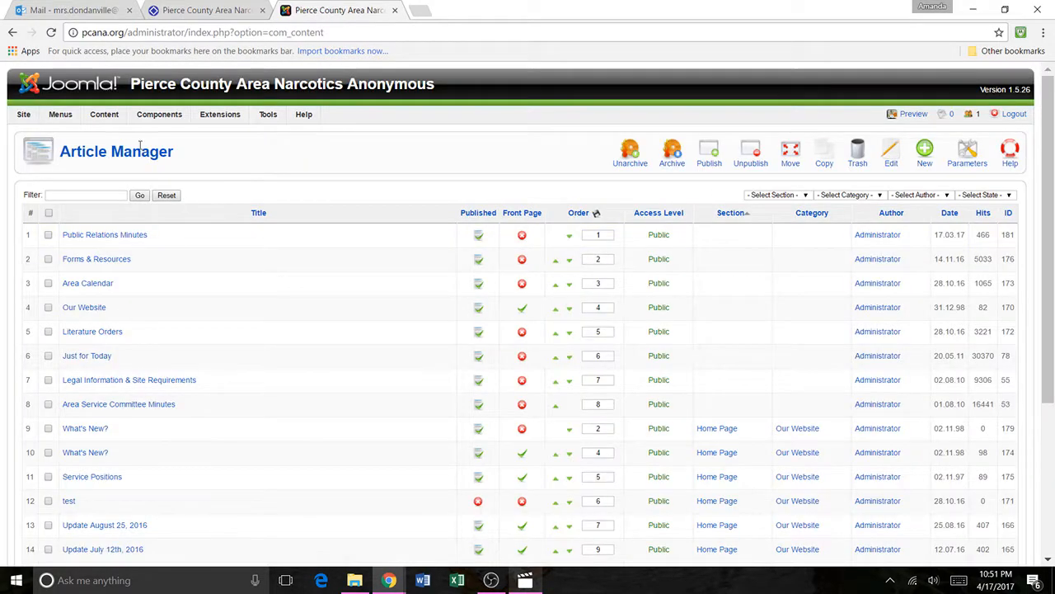
Step: Open the What's New? article from the Front Page Manager and examine its Created Date
mouse_move(104, 115)
left_click(110, 204)
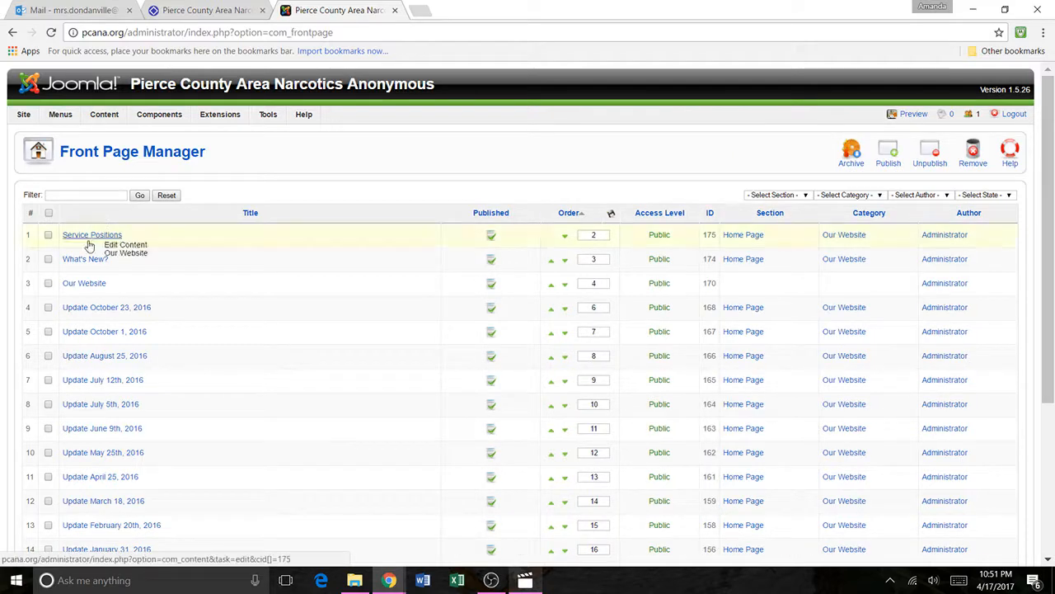
left_click(87, 259)
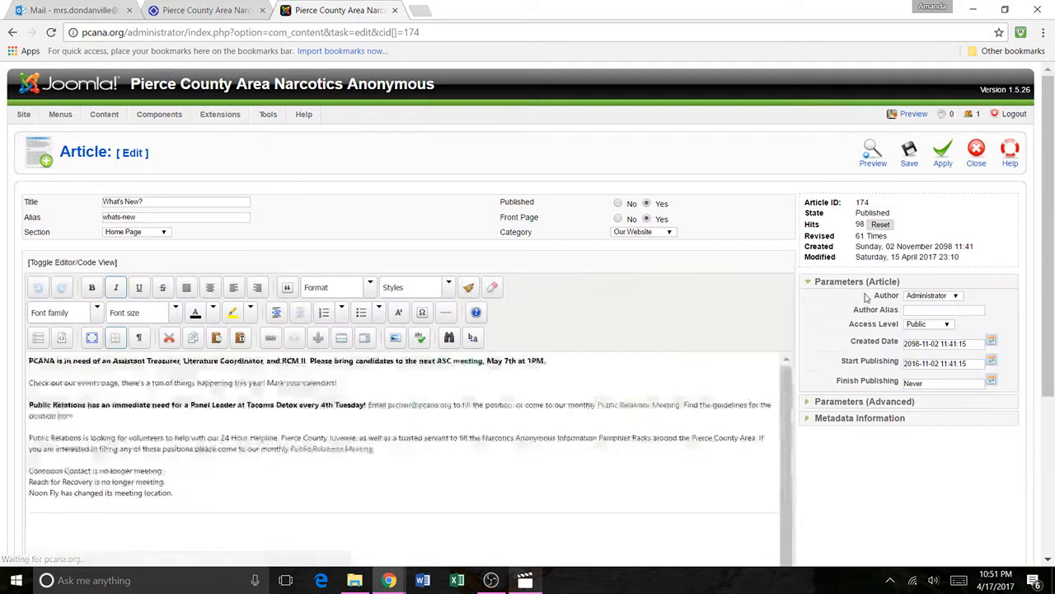
left_click(919, 344)
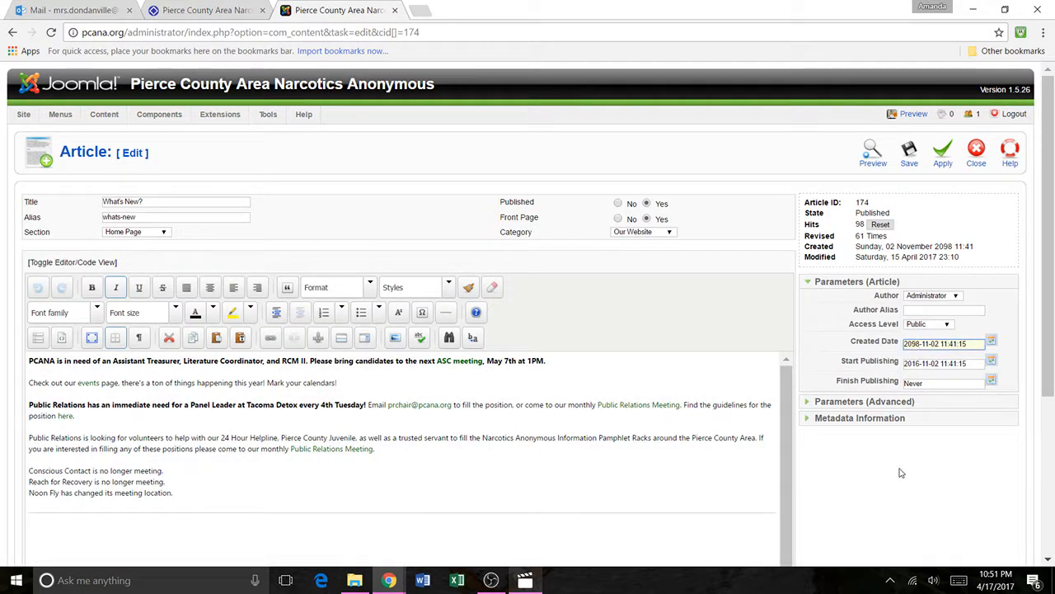
Step: Check the order of the articles on the public home page and close the What's New? article without saving
left_click(247, 14)
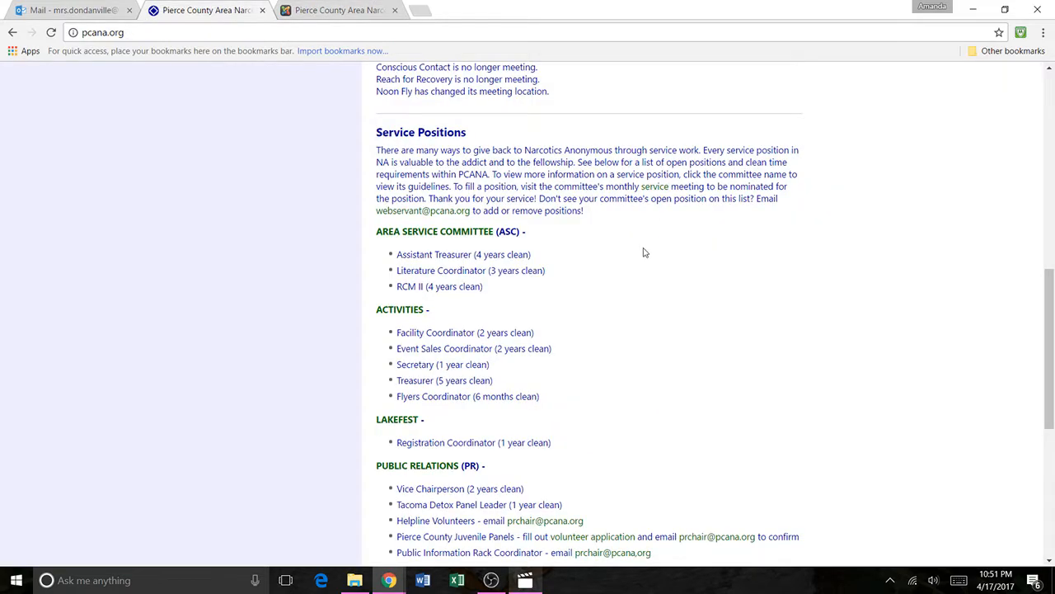
scroll(645, 252, "up", 6)
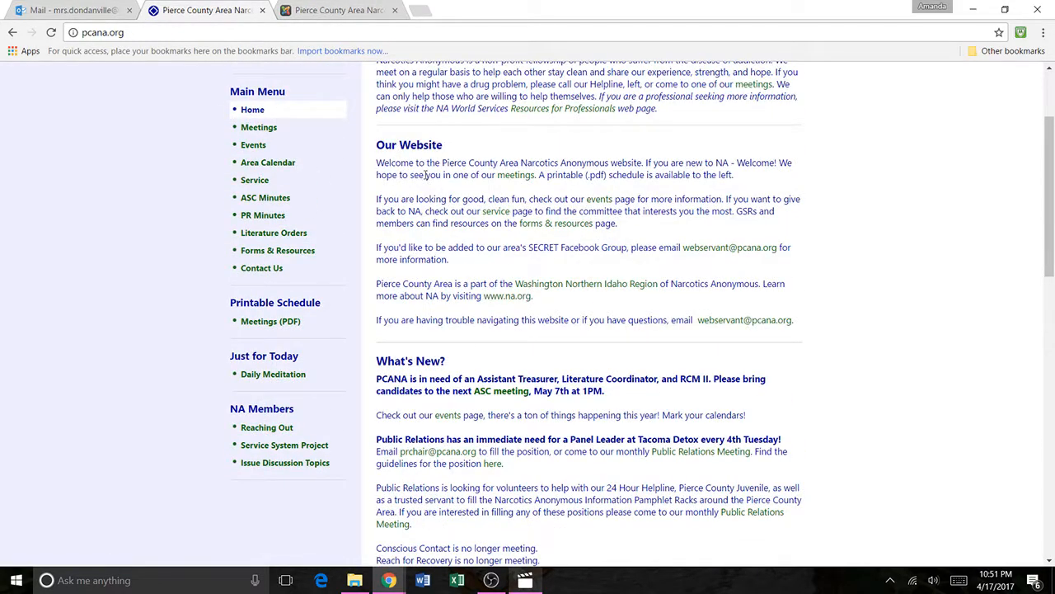
scroll(416, 145, "down", 6)
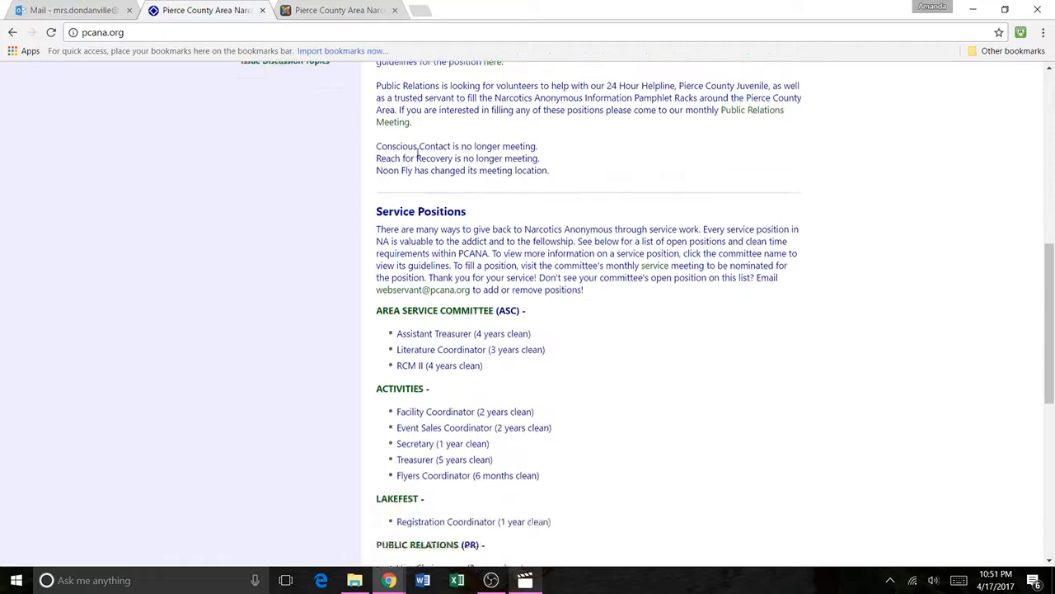
scroll(509, 108, "up", 6)
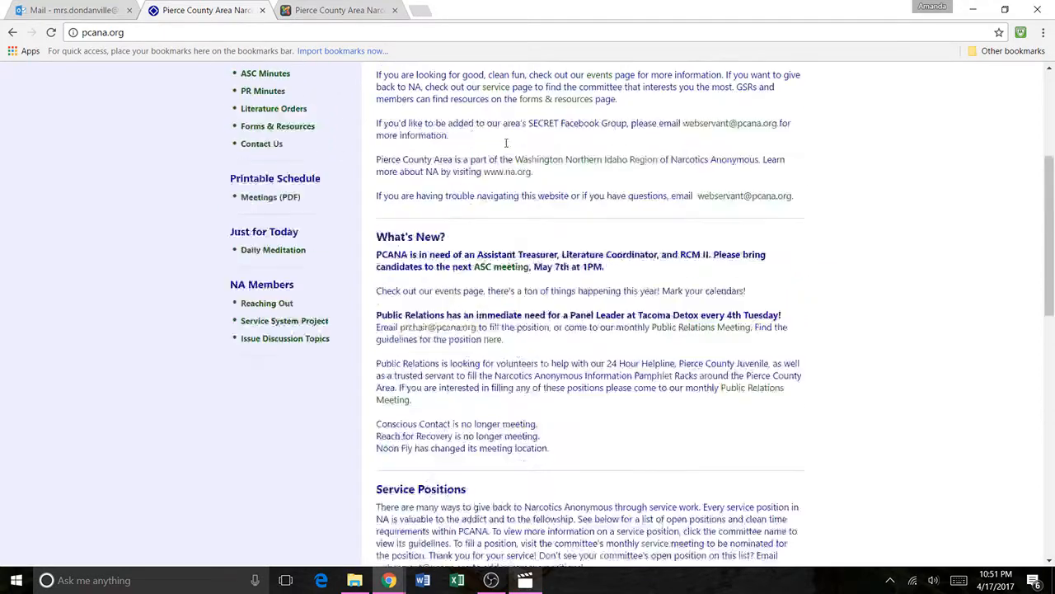
left_click(318, 10)
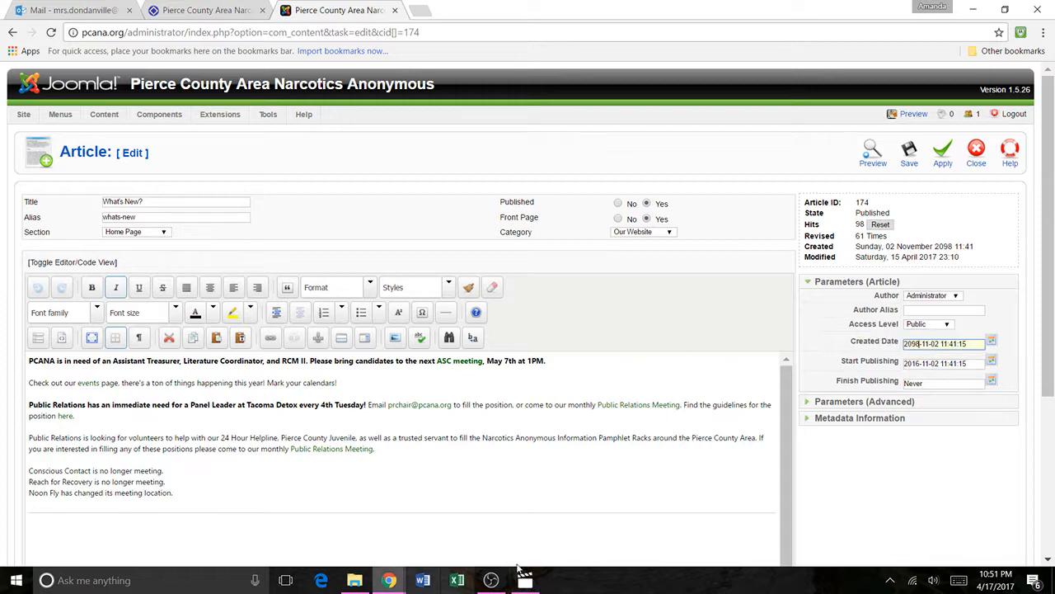
left_click(980, 152)
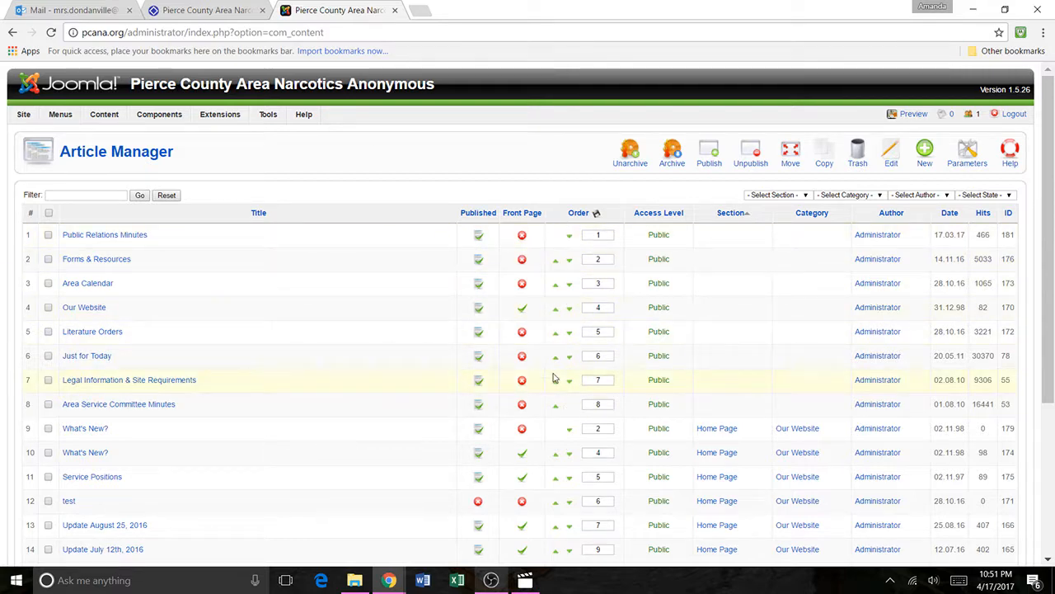
Step: Review the Welcome text and the article sections below it, down to Service Positions, on the public home page
left_click(233, 10)
scroll(548, 312, "up", 2)
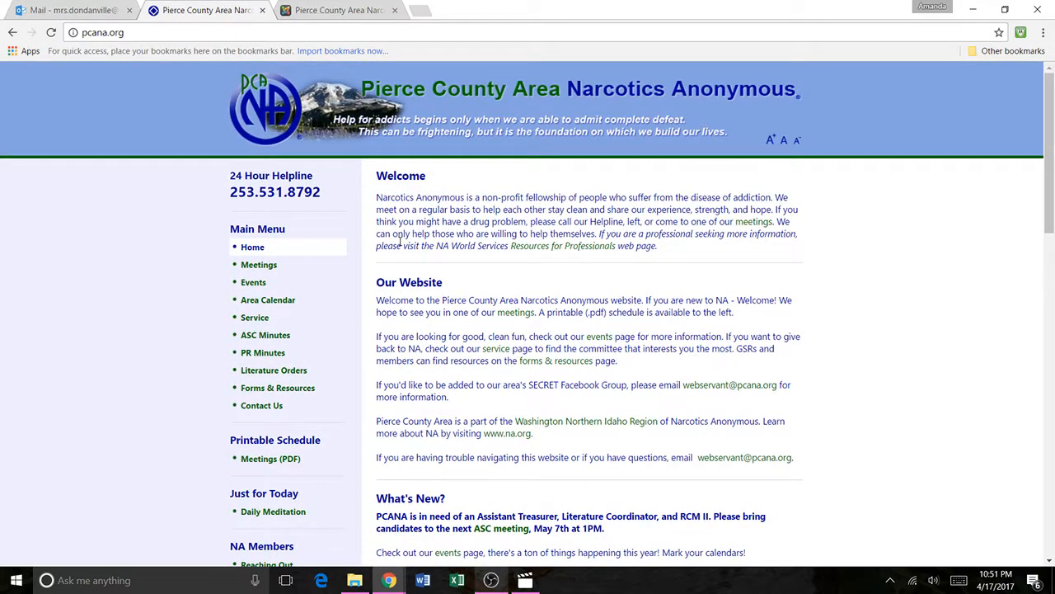
left_click_drag(709, 252, 377, 179)
left_click(467, 267)
scroll(467, 267, "down", 6)
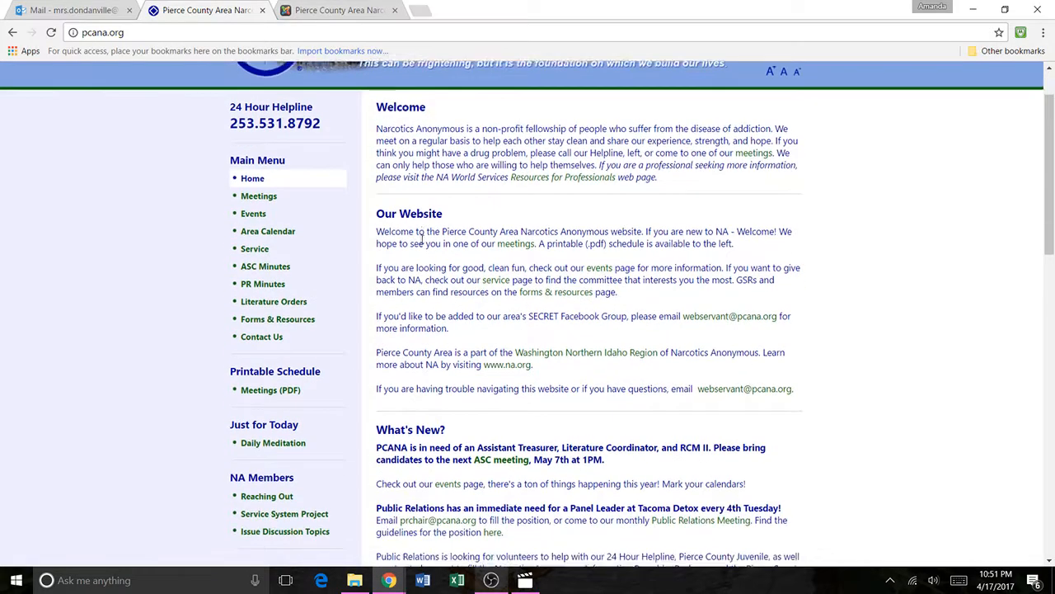
scroll(428, 254, "down", 4)
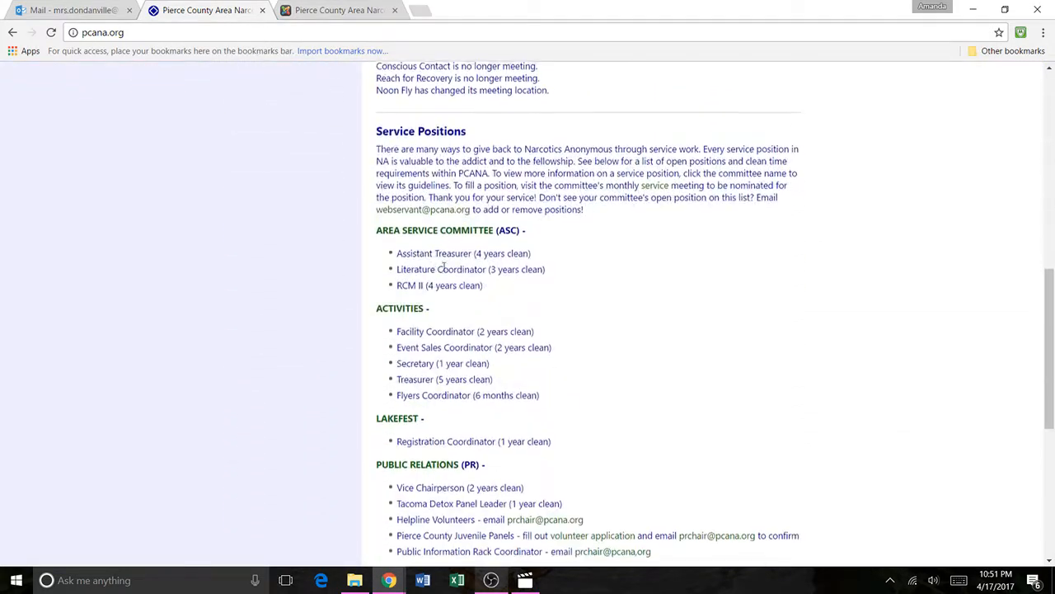
scroll(447, 271, "up", 5)
Step: Open the Our Website category from the Category Manager and examine its details and description
left_click(338, 10)
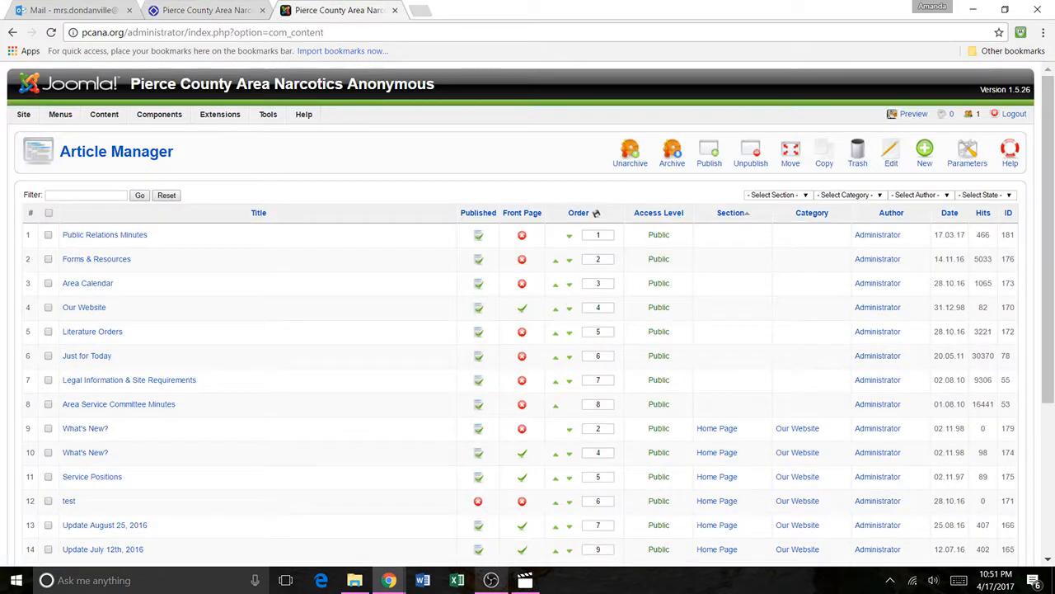
mouse_move(106, 122)
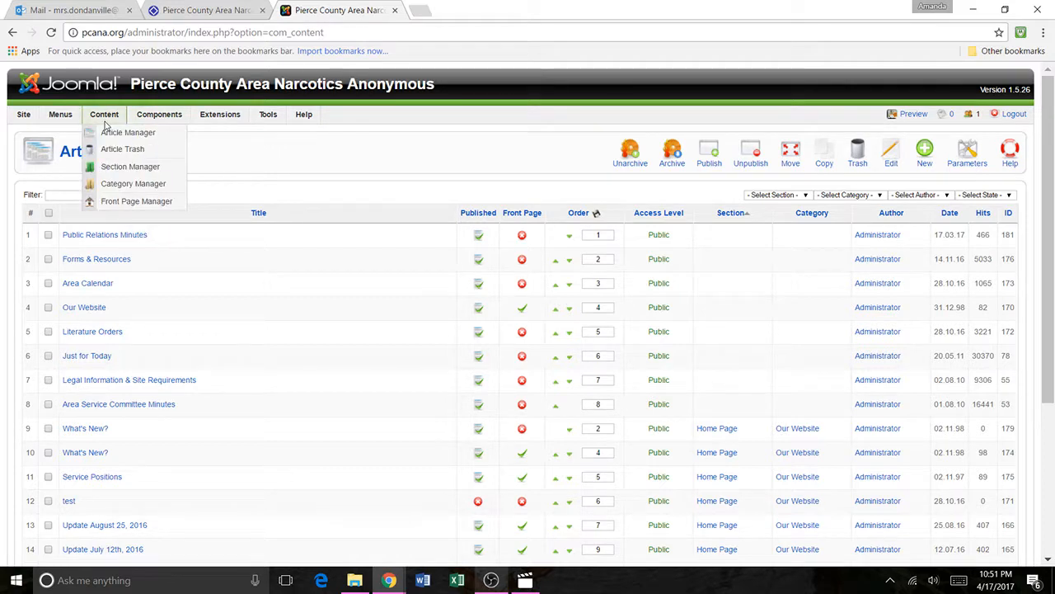
left_click(132, 185)
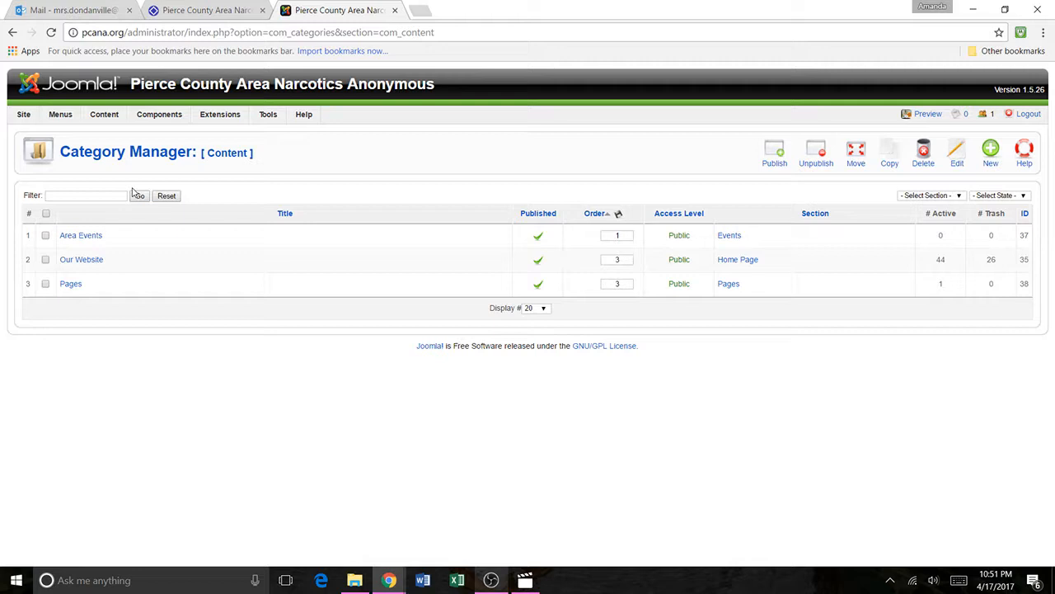
left_click(90, 262)
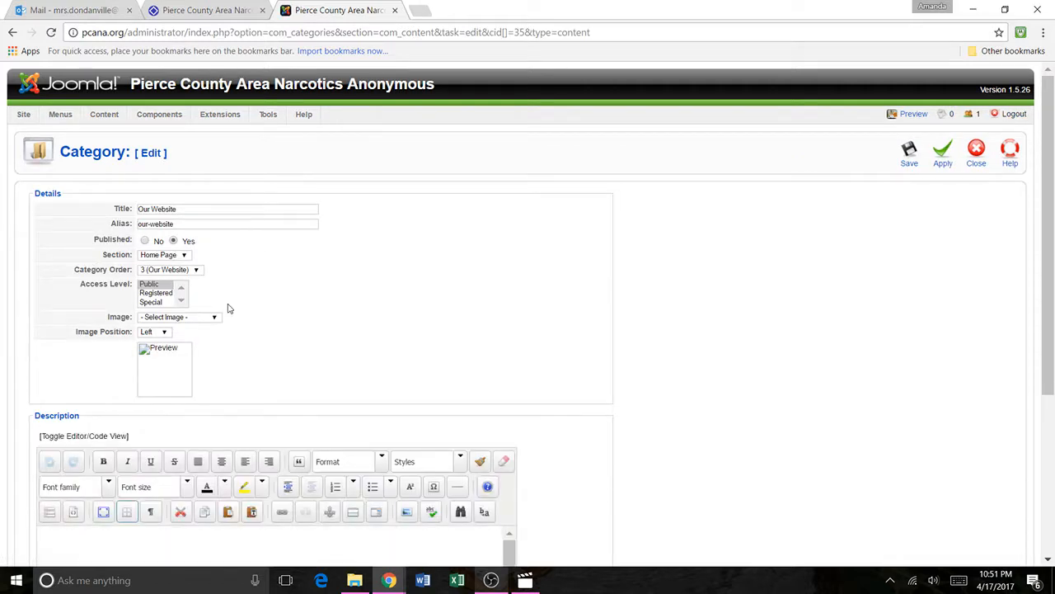
scroll(523, 228, "down", 3)
scroll(558, 346, "up", 3)
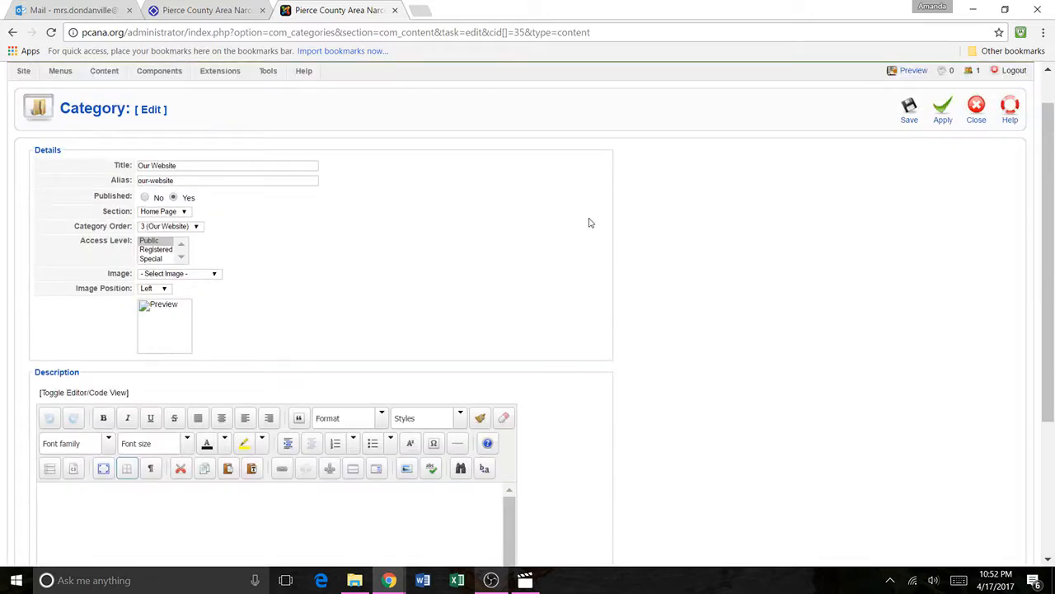
Step: Compare the category with the Our Website and What's New? sections on the public home page
left_click(247, 10)
scroll(441, 202, "up", 3)
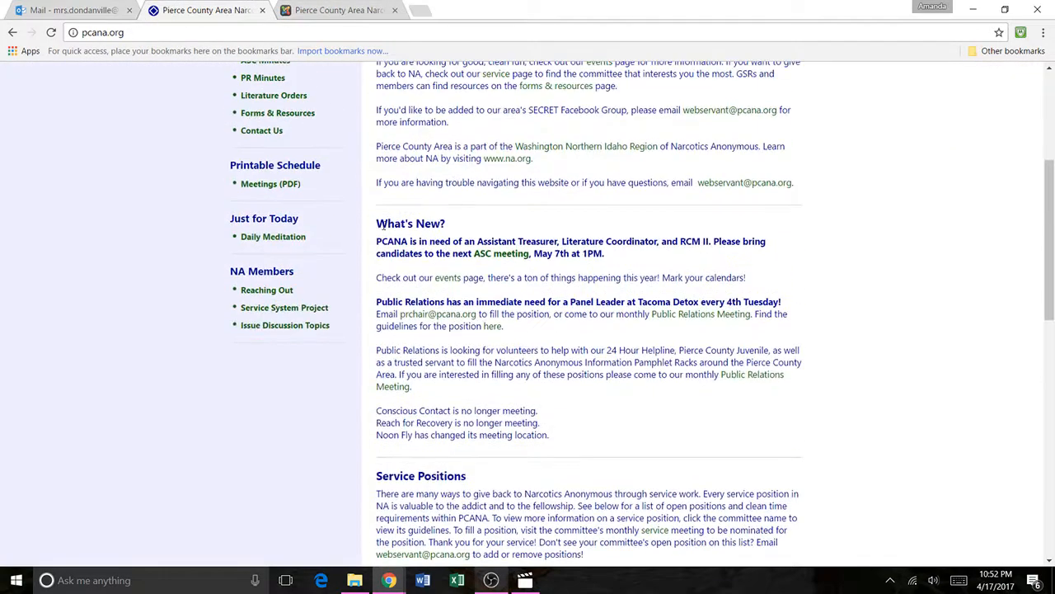
scroll(381, 226, "up", 3)
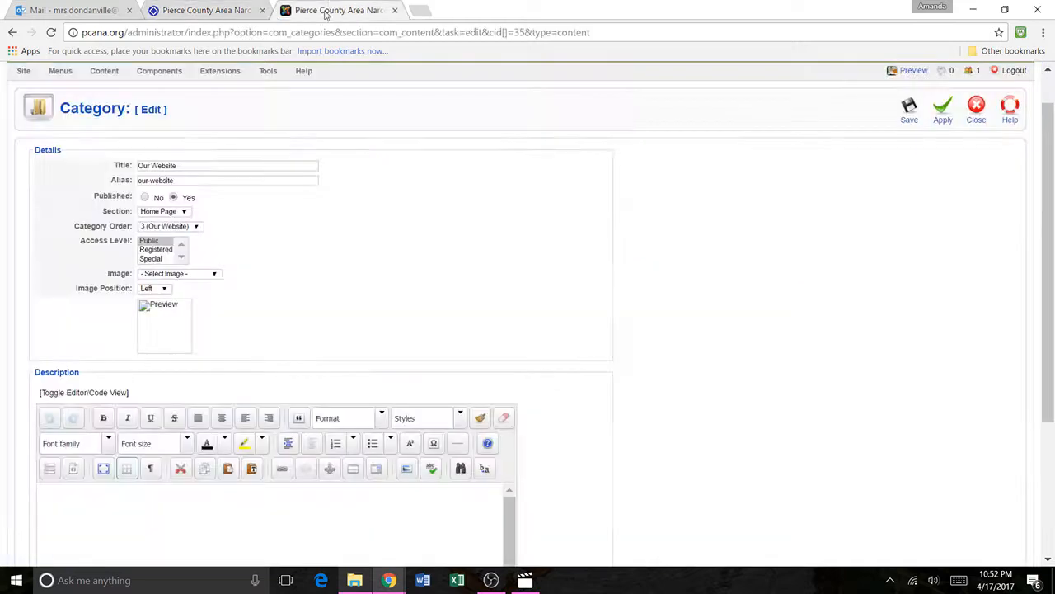
Step: Examine the category's Section setting and choose 3 (Our Website) as its Category Order
left_click(334, 10)
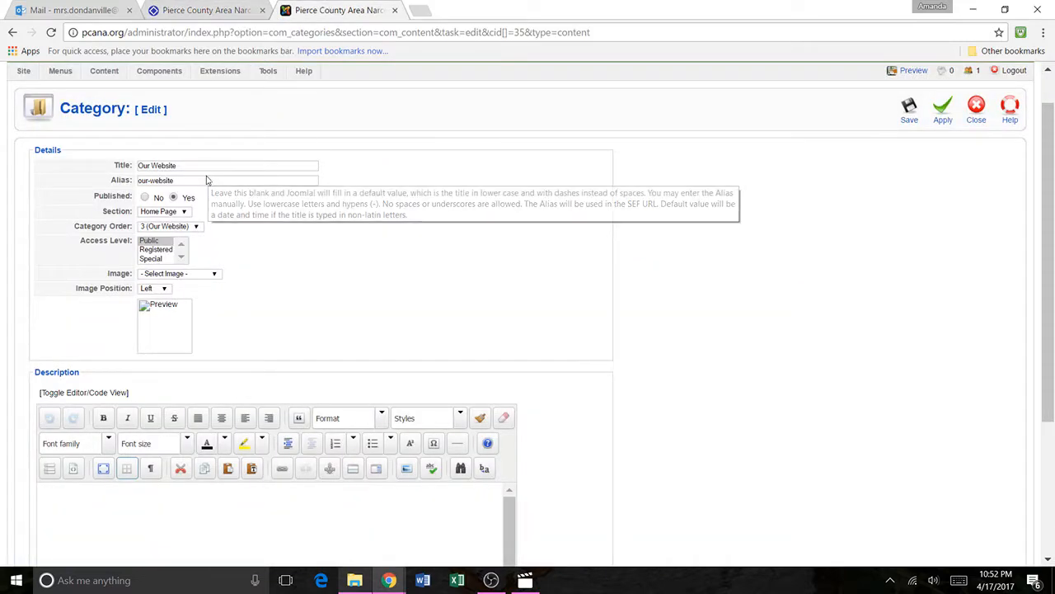
left_click(176, 215)
left_click(177, 215)
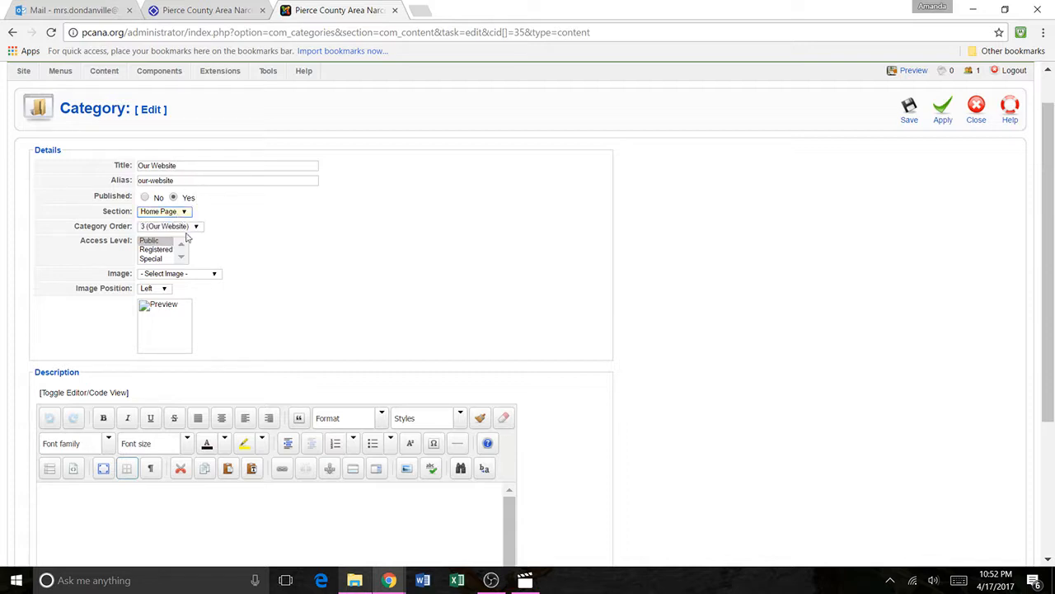
left_click(183, 228)
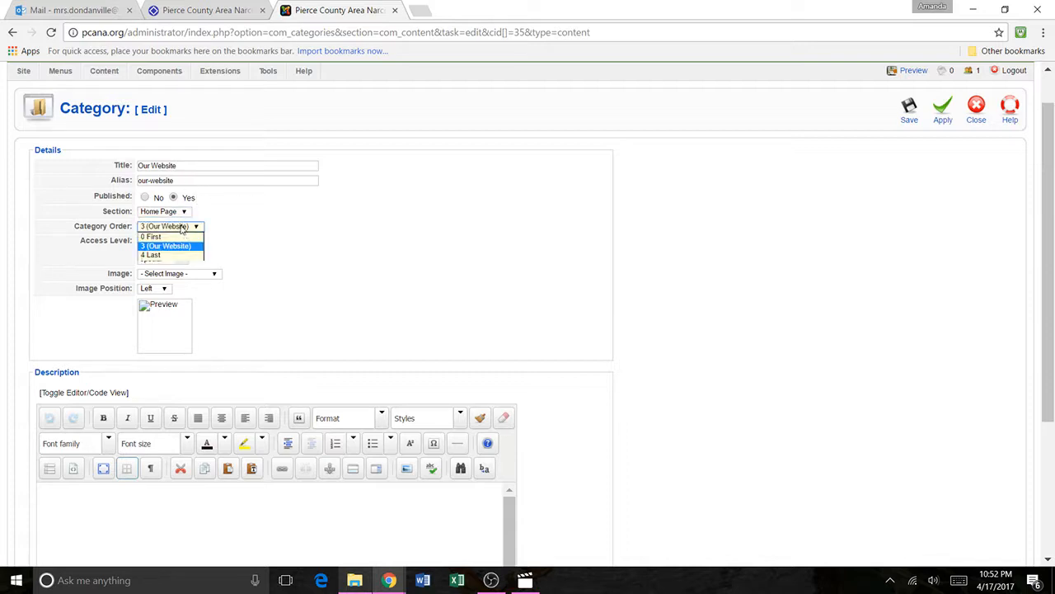
left_click(178, 248)
Step: Recheck the public home page, look over the category's description area and save the Our Website category
left_click(192, 9)
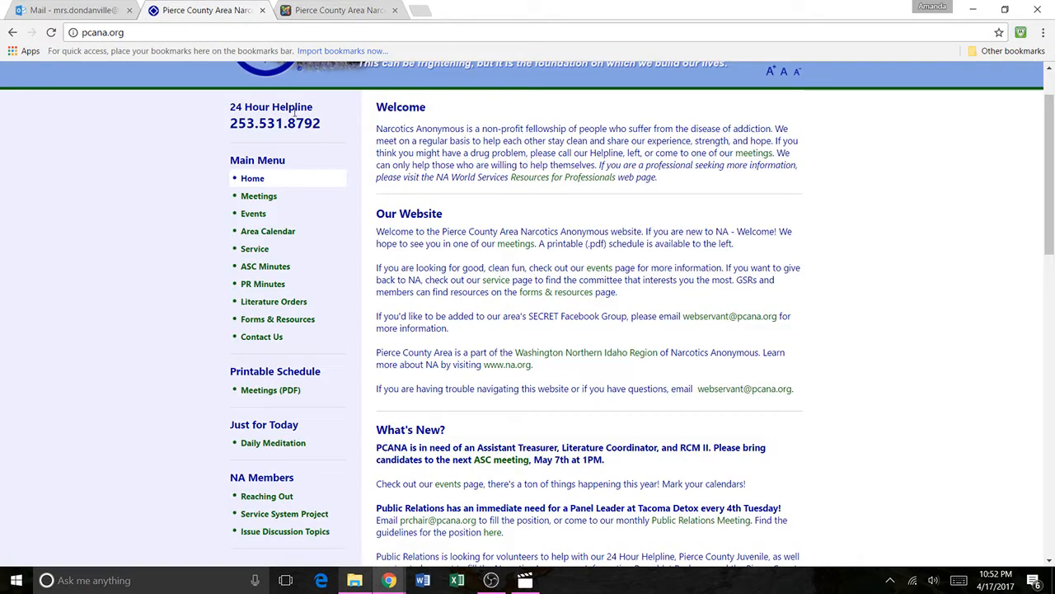
scroll(448, 116, "up", 2)
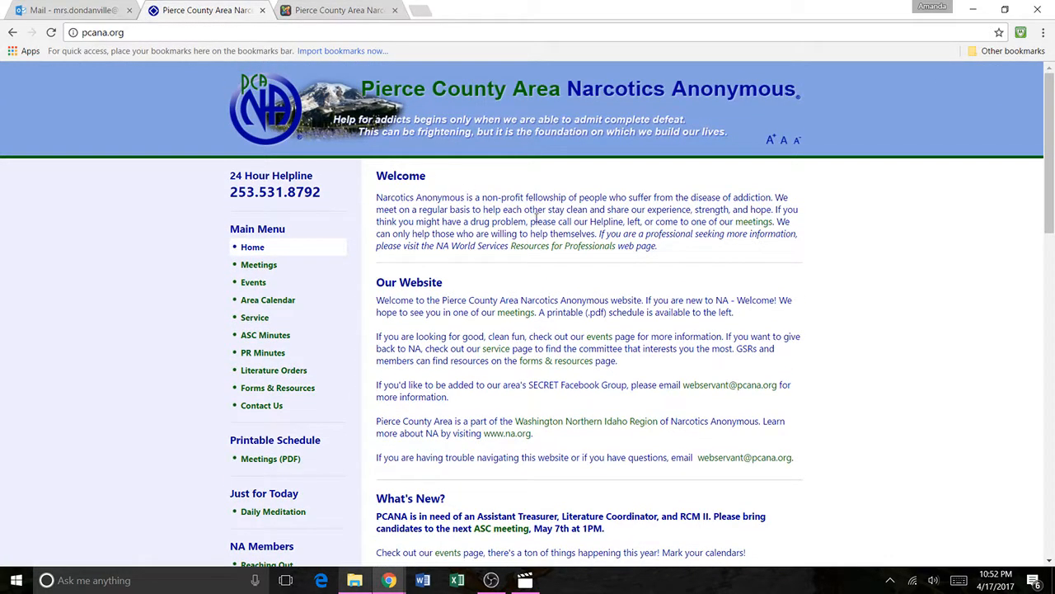
left_click(338, 10)
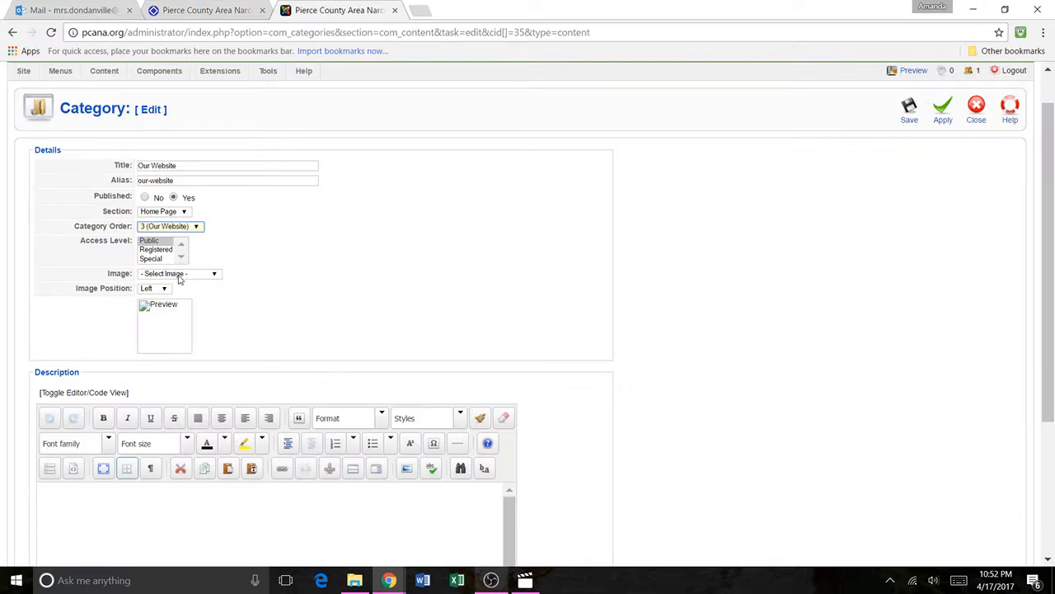
scroll(179, 278, "down", 3)
scroll(470, 401, "down", 2)
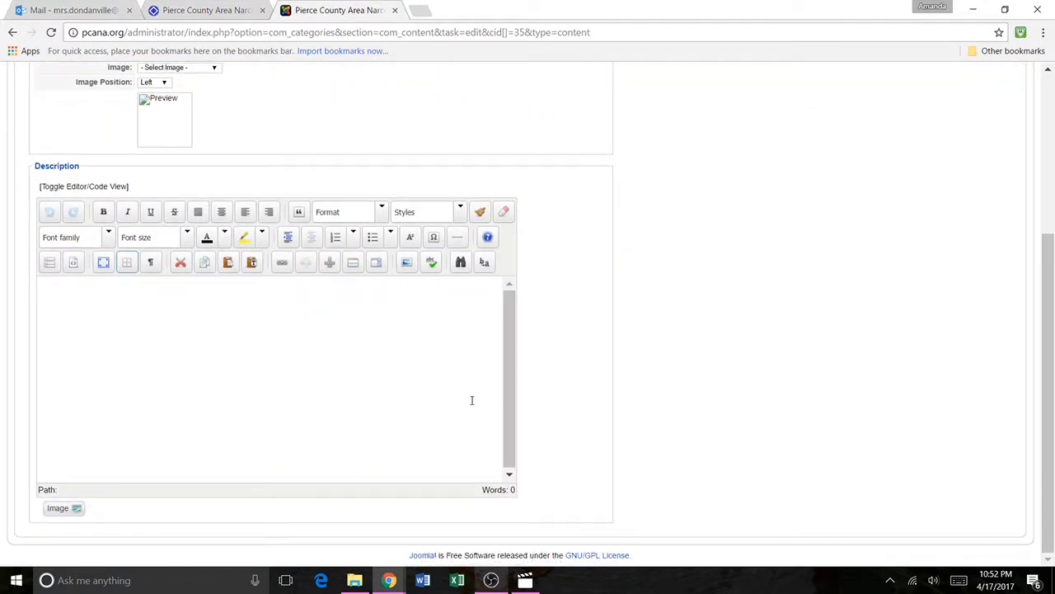
scroll(990, 278, "up", 5)
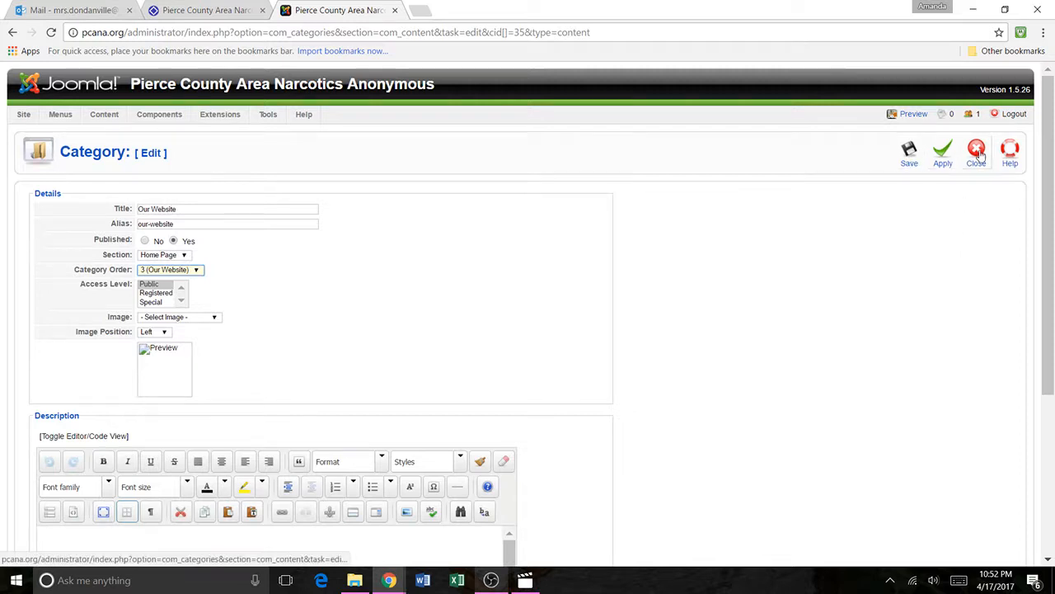
left_click(910, 163)
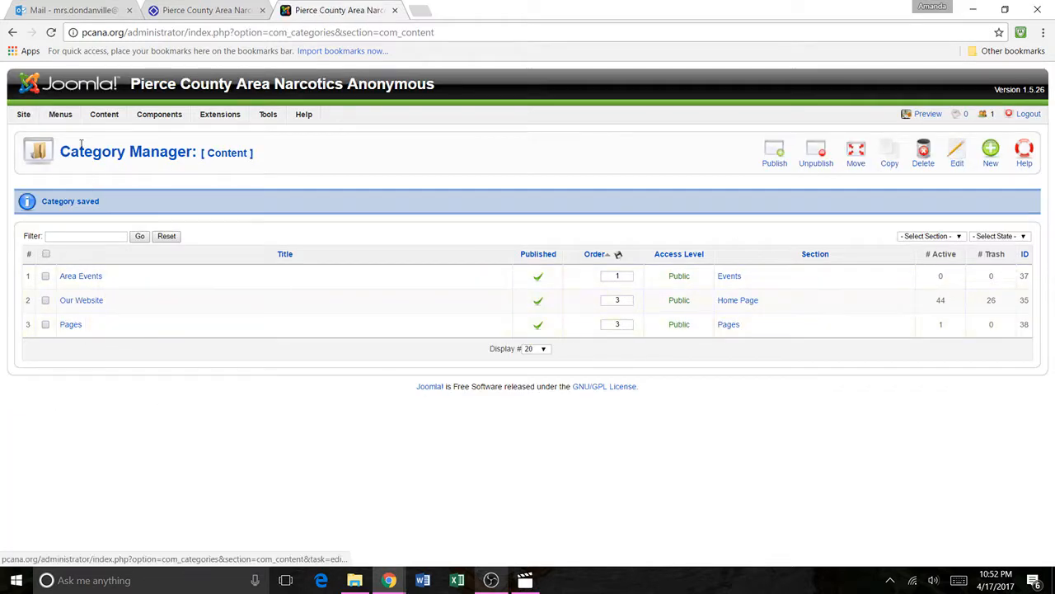
Step: Open the Article Manager and examine which articles are enabled for the Front Page
mouse_move(110, 116)
left_click(114, 134)
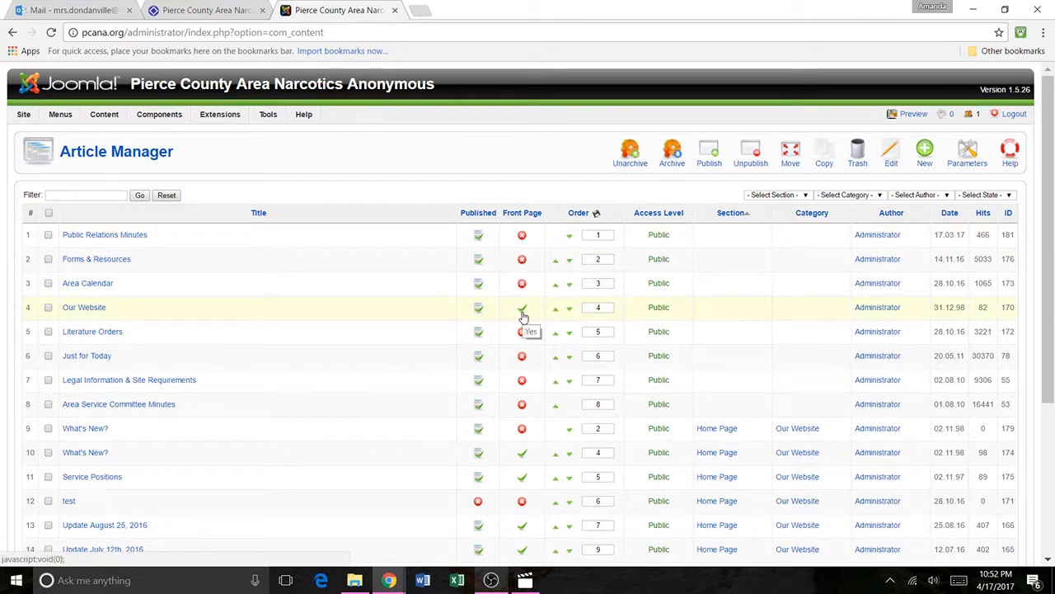
scroll(522, 313, "down", 1)
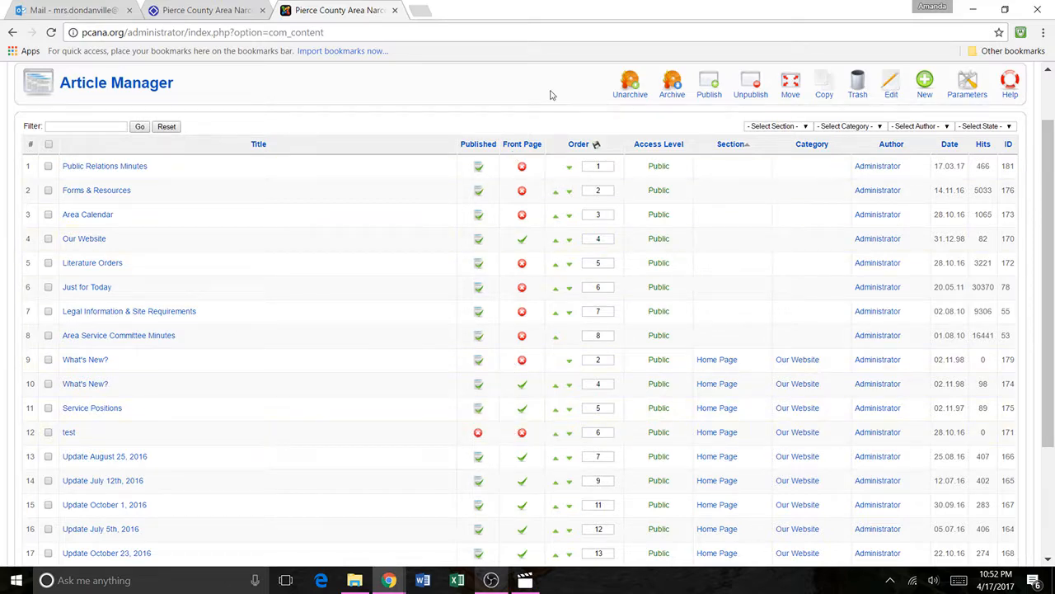
Step: Match the front page articles with the sections on the public home page, down to the More Updates list
left_click(214, 8)
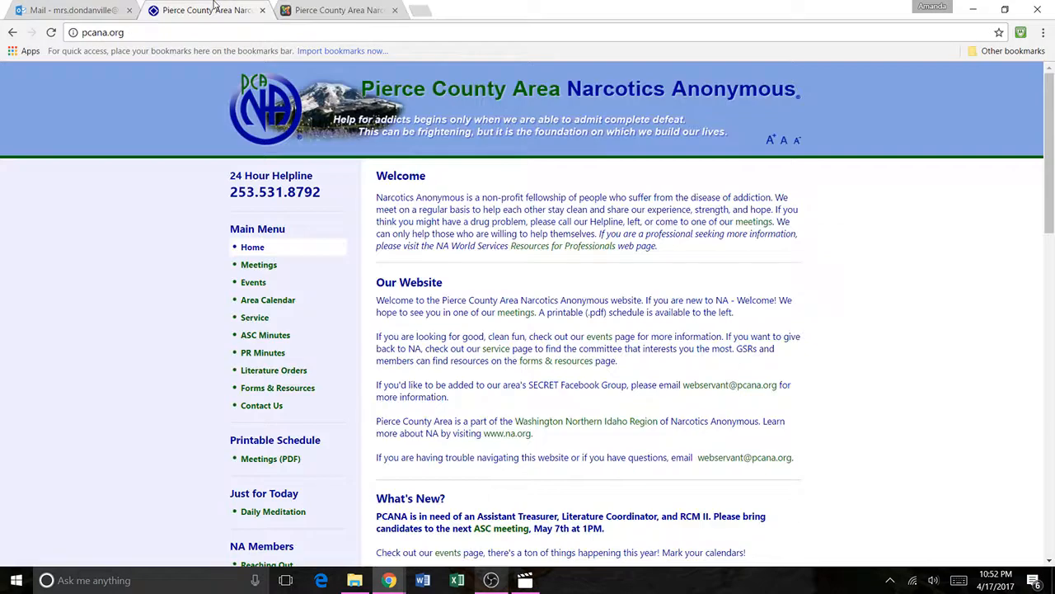
scroll(561, 464, "down", 3)
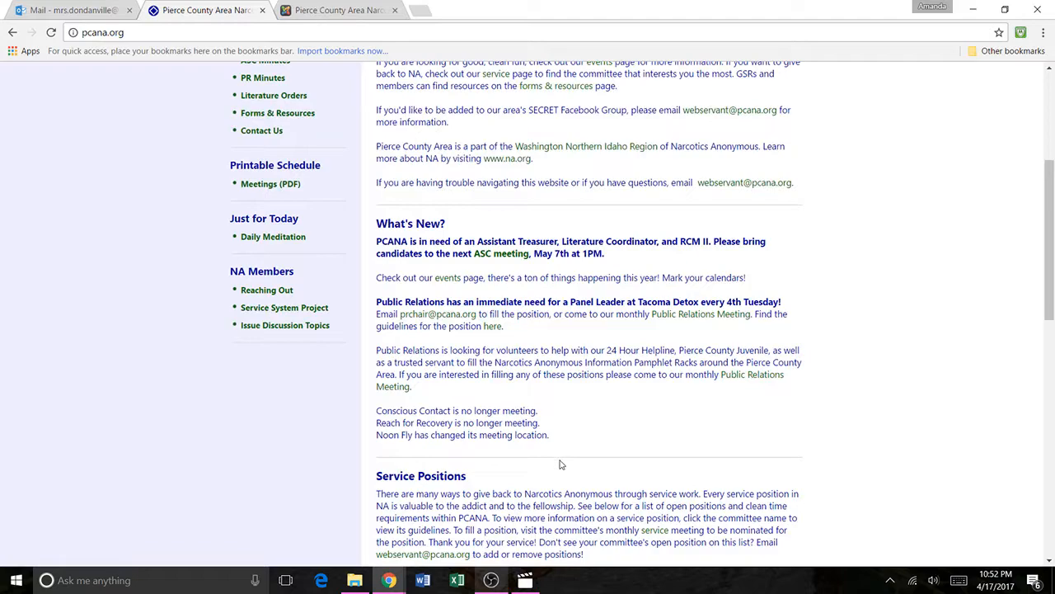
scroll(560, 464, "down", 3)
scroll(554, 454, "down", 4)
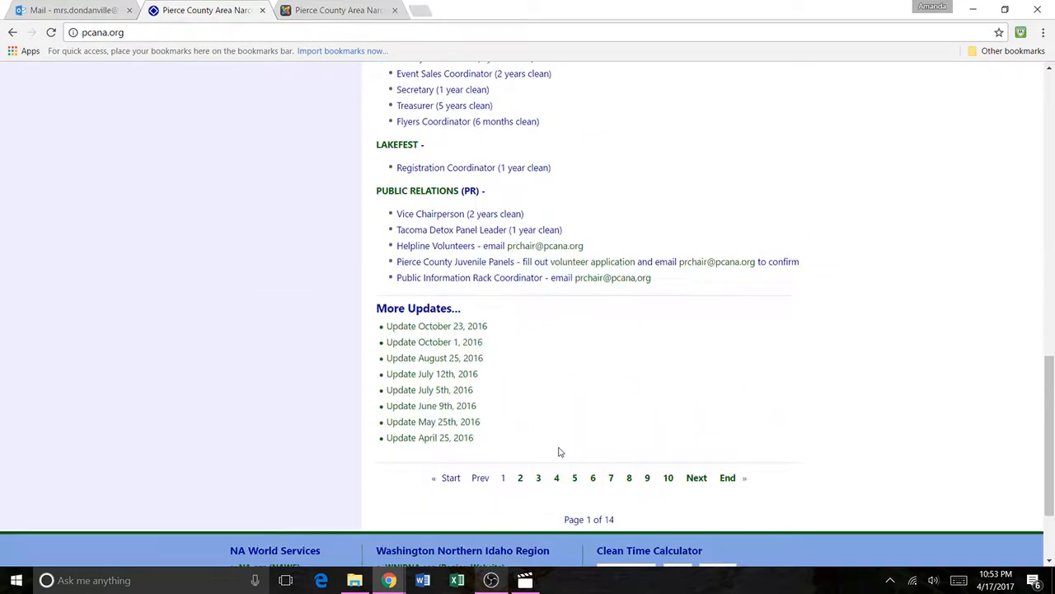